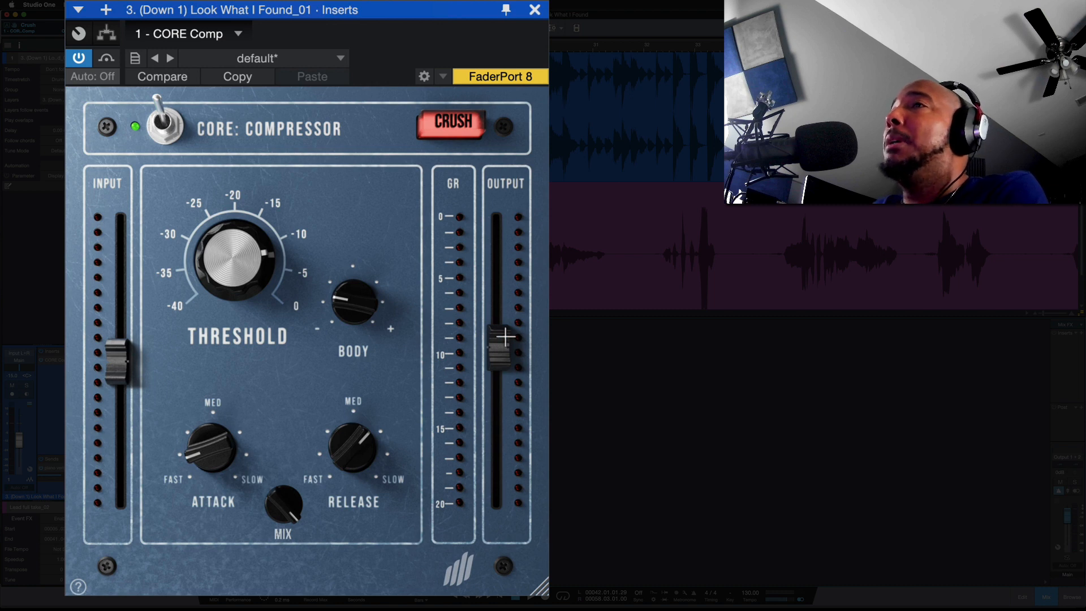
# Step: Try the CORE compressor's power switch and Crush mode on and off, and check its Body and Mix values
pyautogui.click(165, 107)
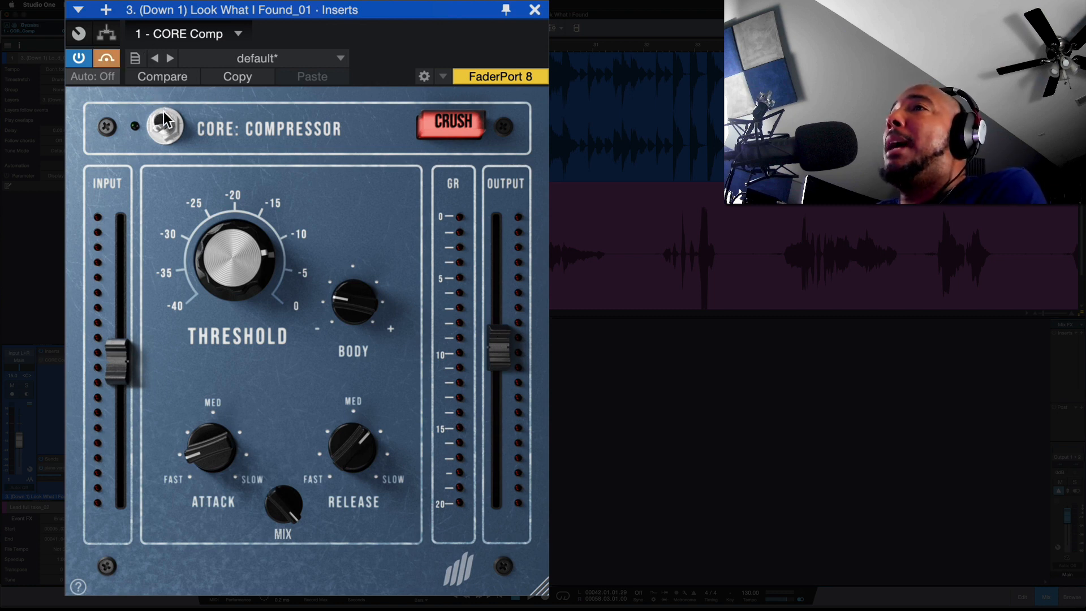
pyautogui.click(165, 111)
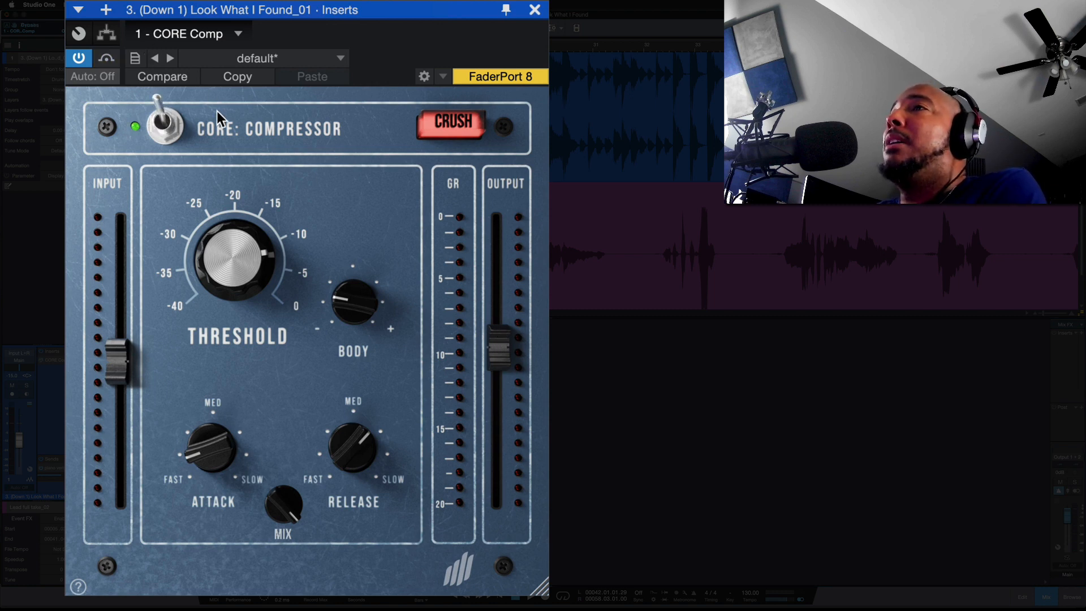
pyautogui.click(452, 123)
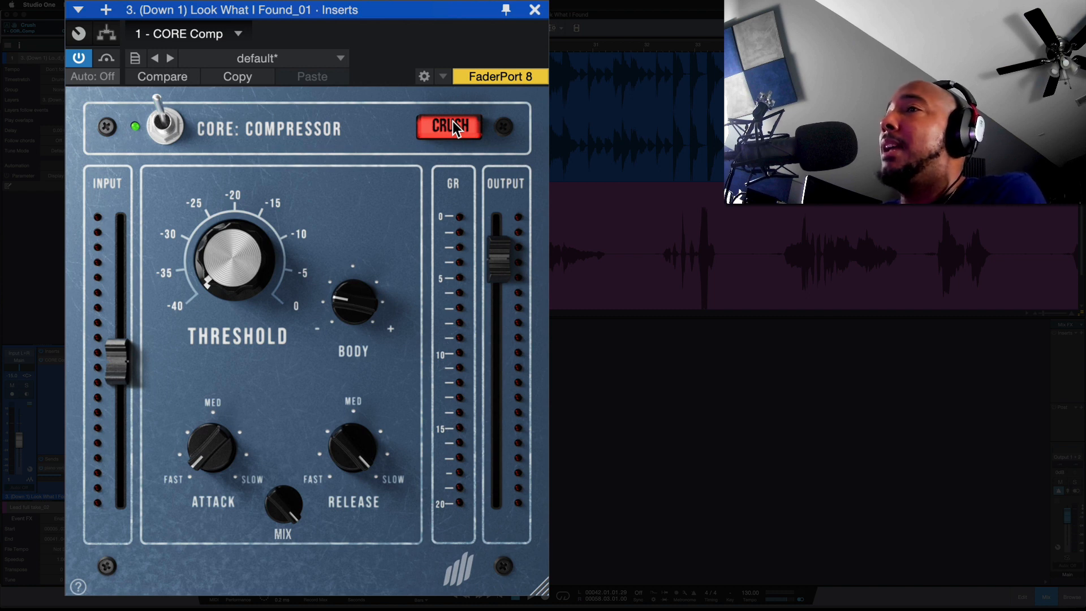
pyautogui.click(453, 122)
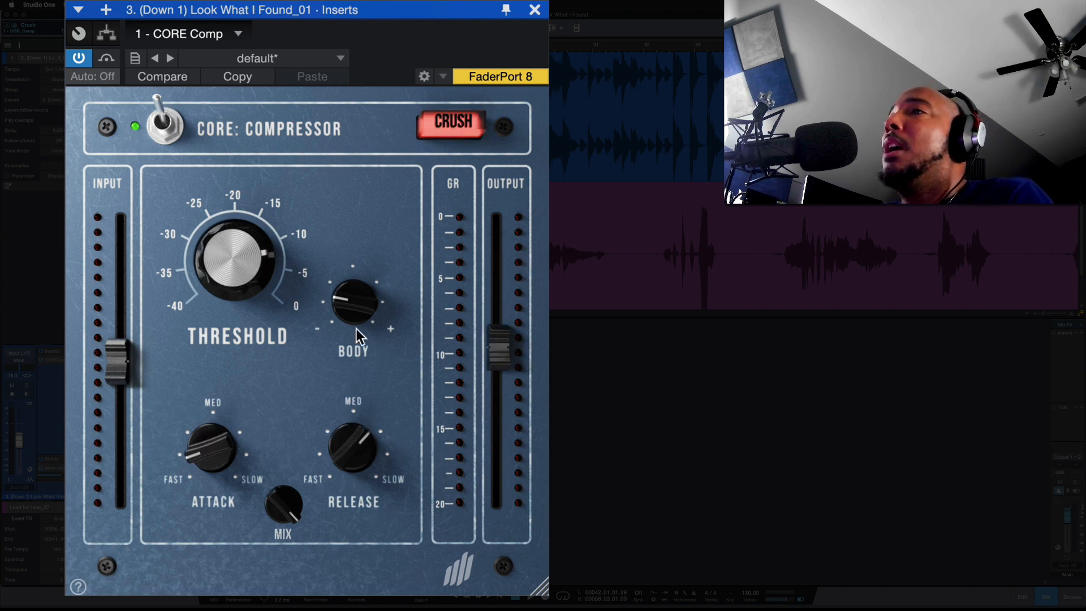
pyautogui.moveTo(358, 308)
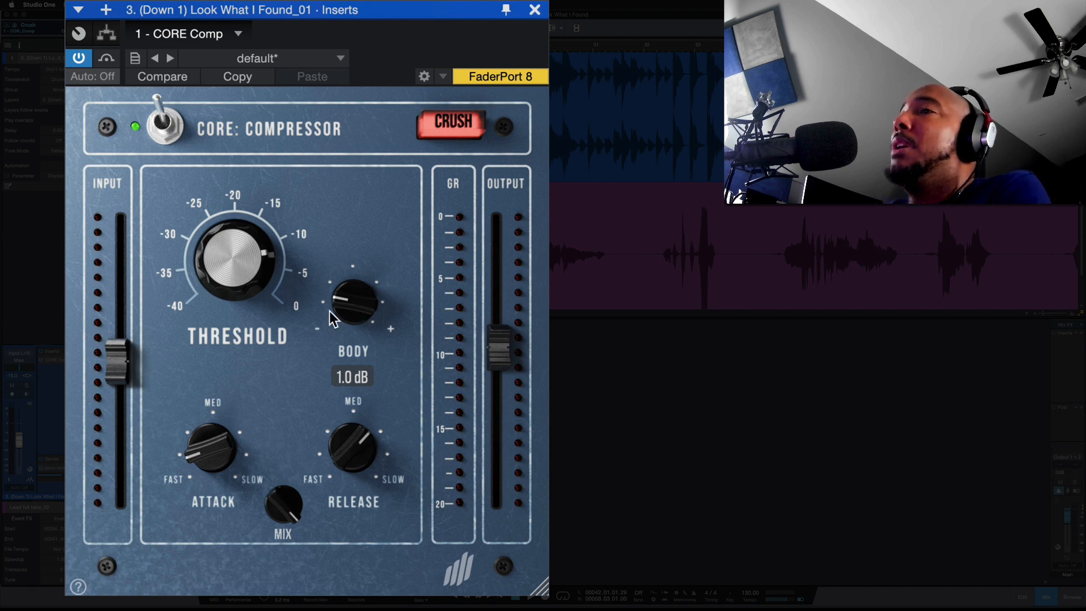
pyautogui.moveTo(269, 508)
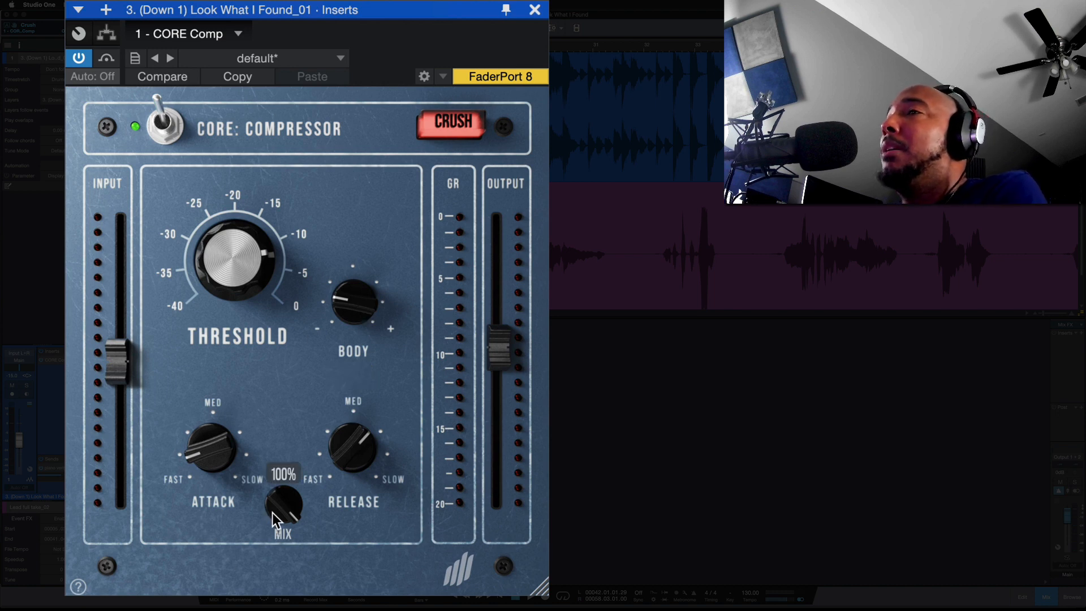
pyautogui.click(452, 133)
pyautogui.click(451, 128)
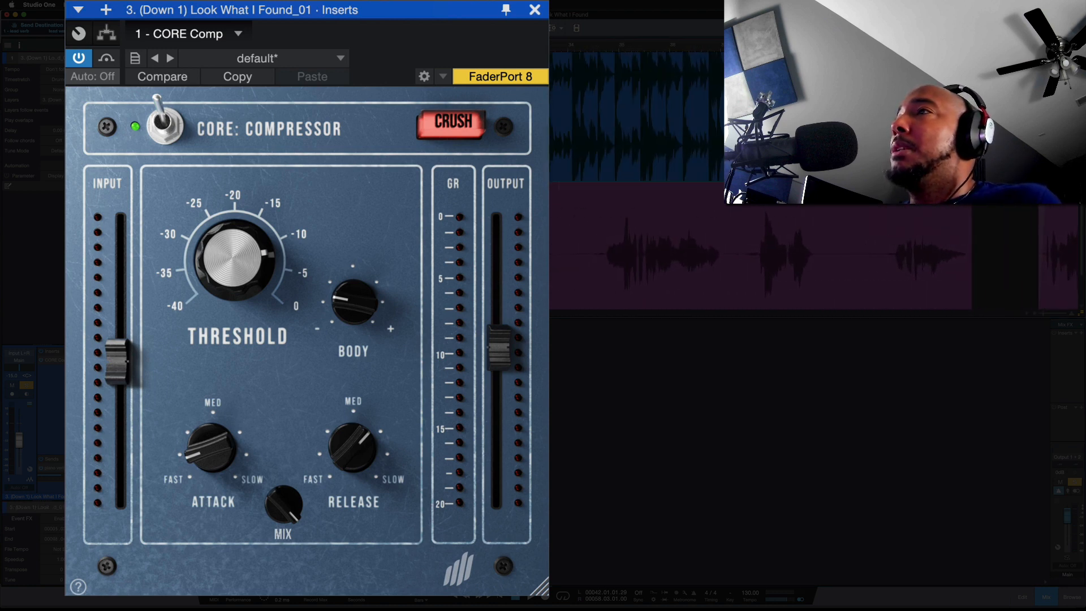
# Step: Bypass and re-enable the CORE compressor on track 3 to compare the dry and compressed sound
pyautogui.click(106, 58)
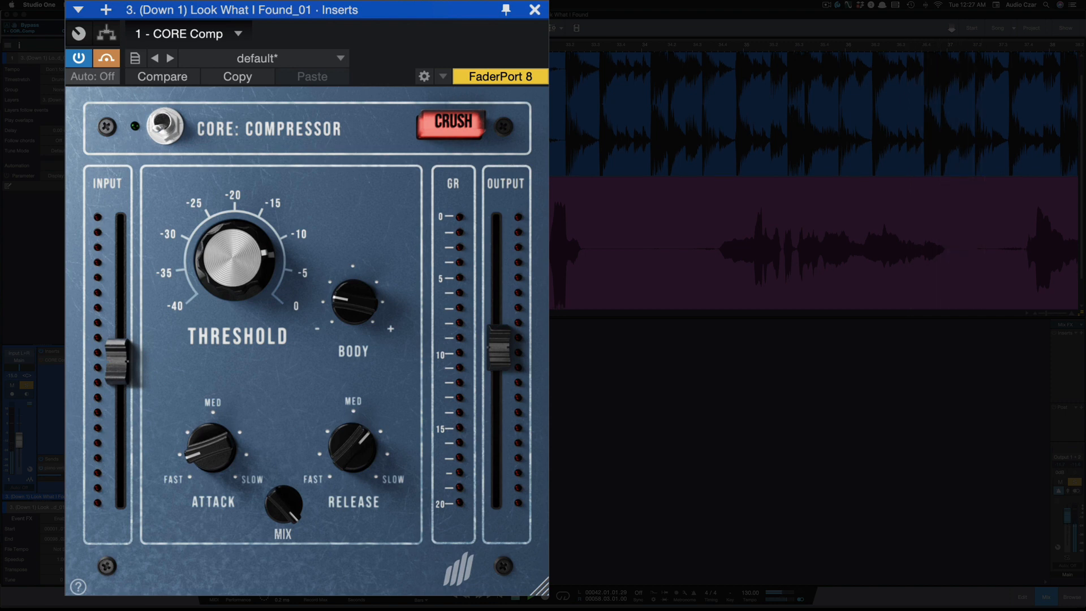
pyautogui.click(107, 58)
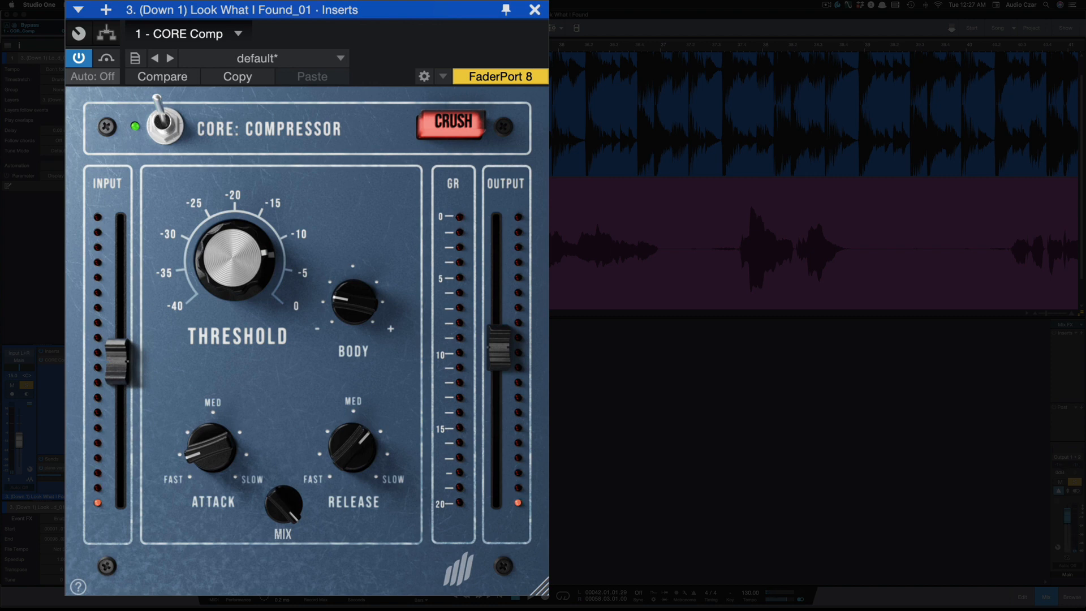
# Step: Play the track, compare Body at 5.0 dB against the bypassed signal, and return Body to 1.0 dB
pyautogui.moveTo(496, 351)
pyautogui.moveTo(362, 300)
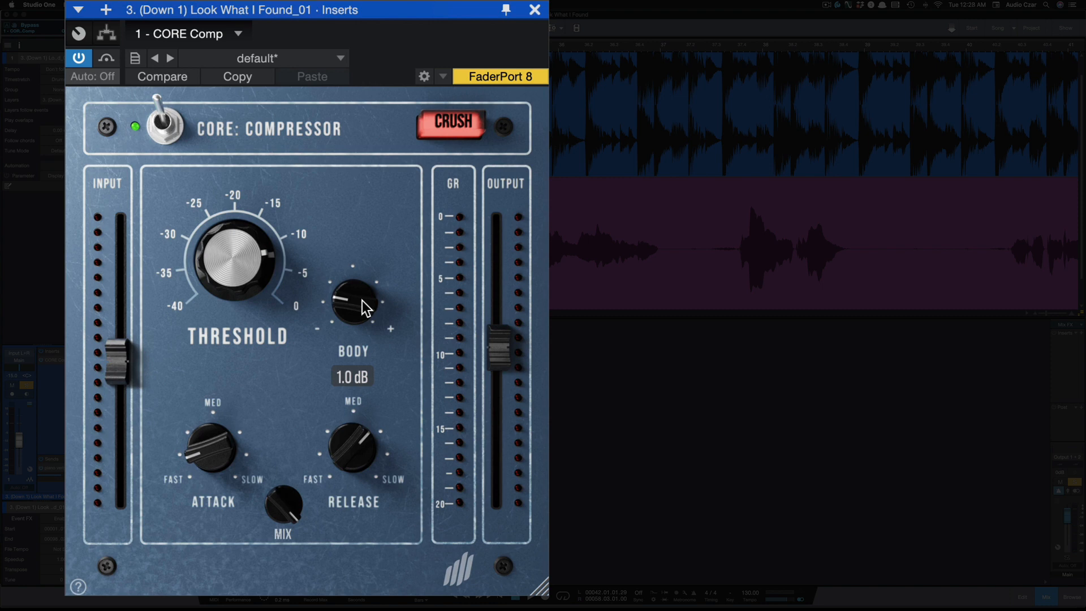
pyautogui.press('space')
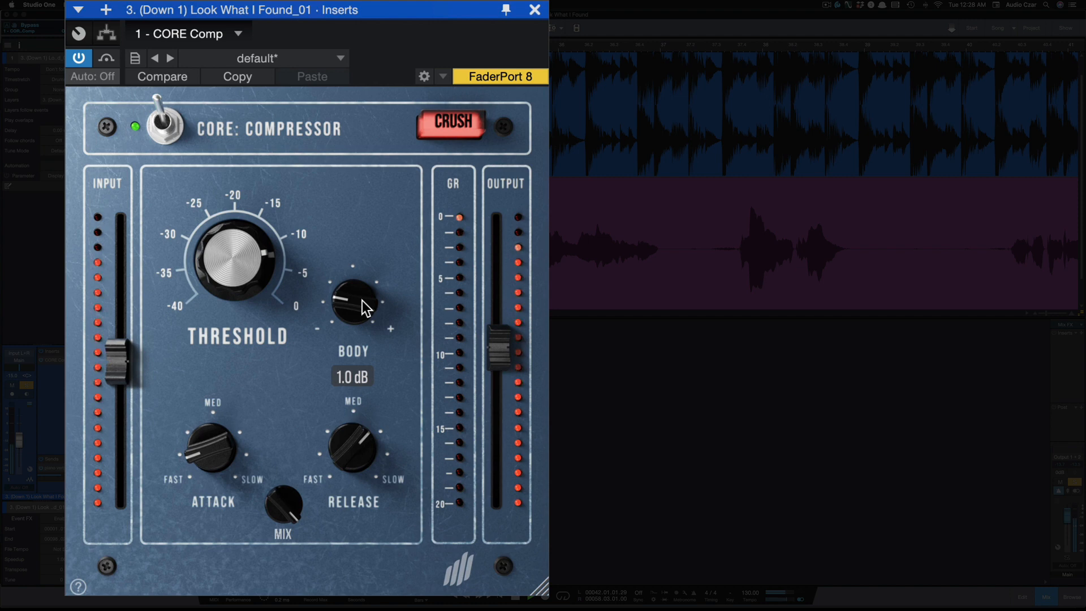
pyautogui.moveTo(348, 300); pyautogui.dragTo(355, 86)
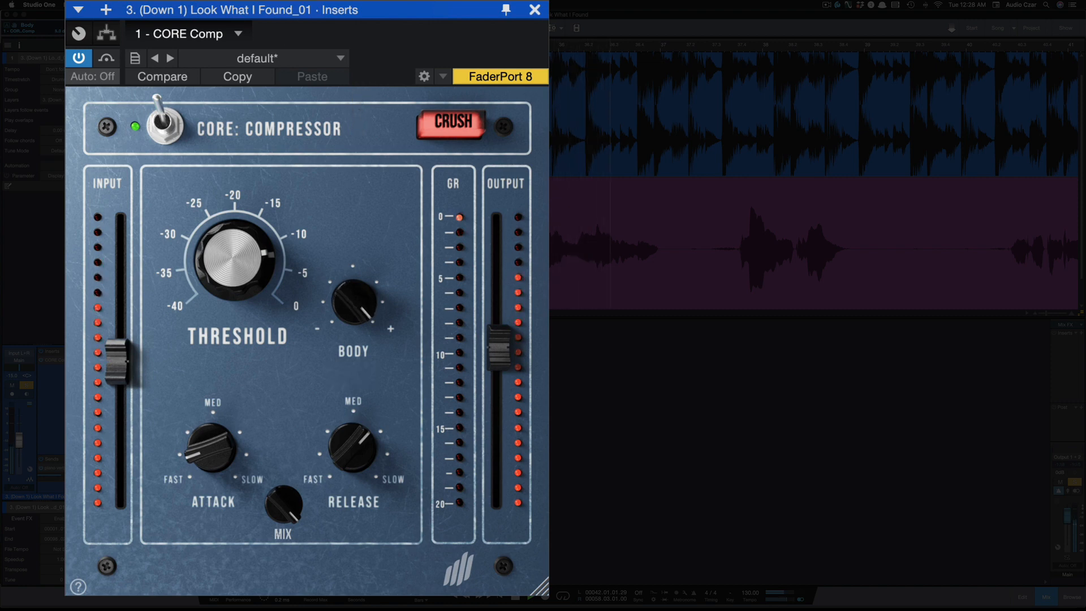
pyautogui.click(105, 56)
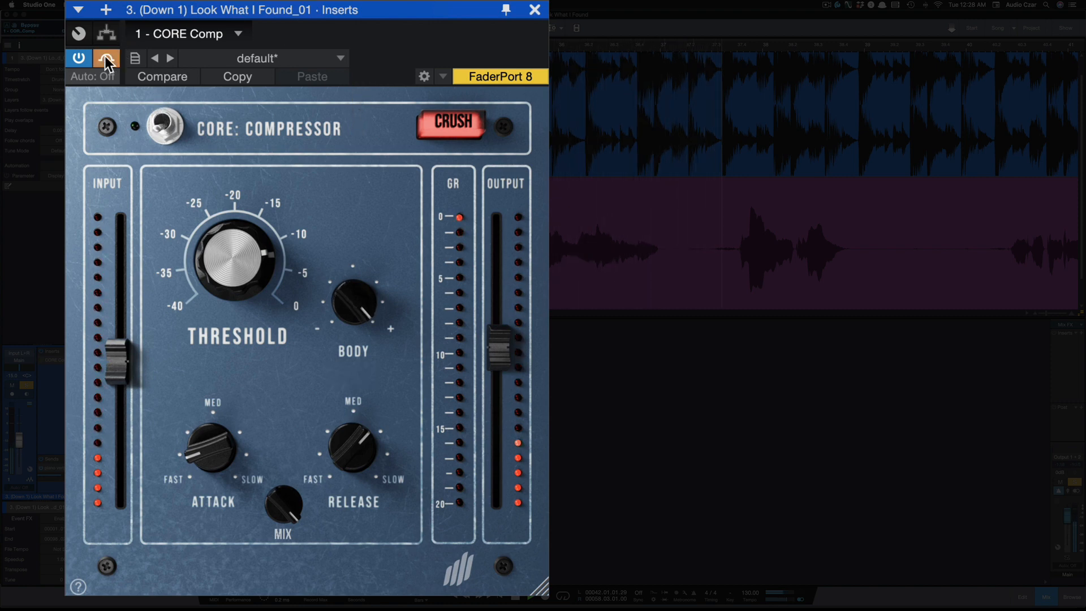
pyautogui.click(105, 57)
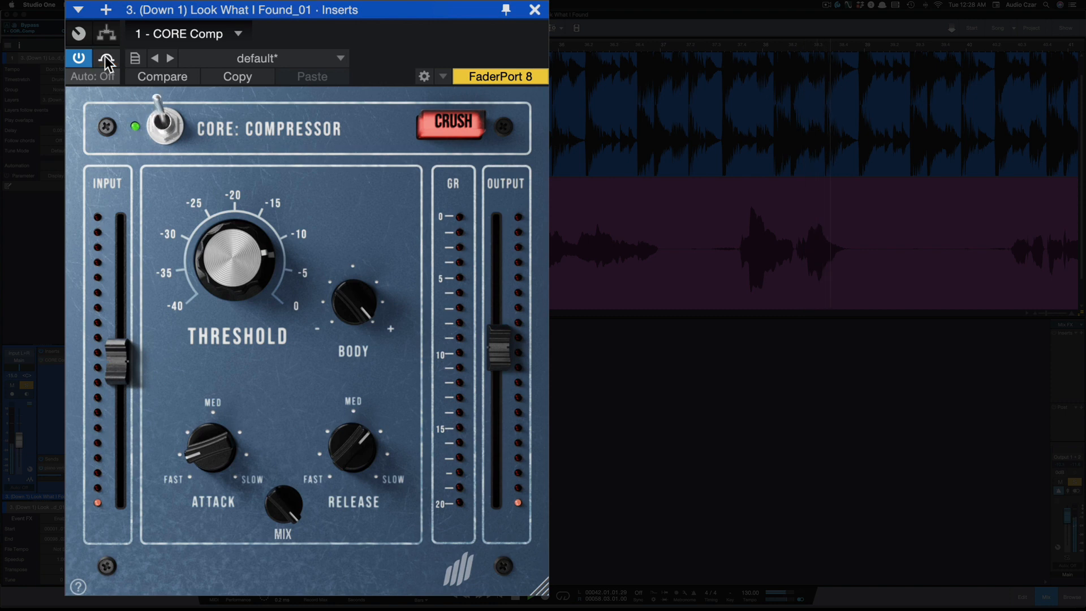
pyautogui.moveTo(357, 297)
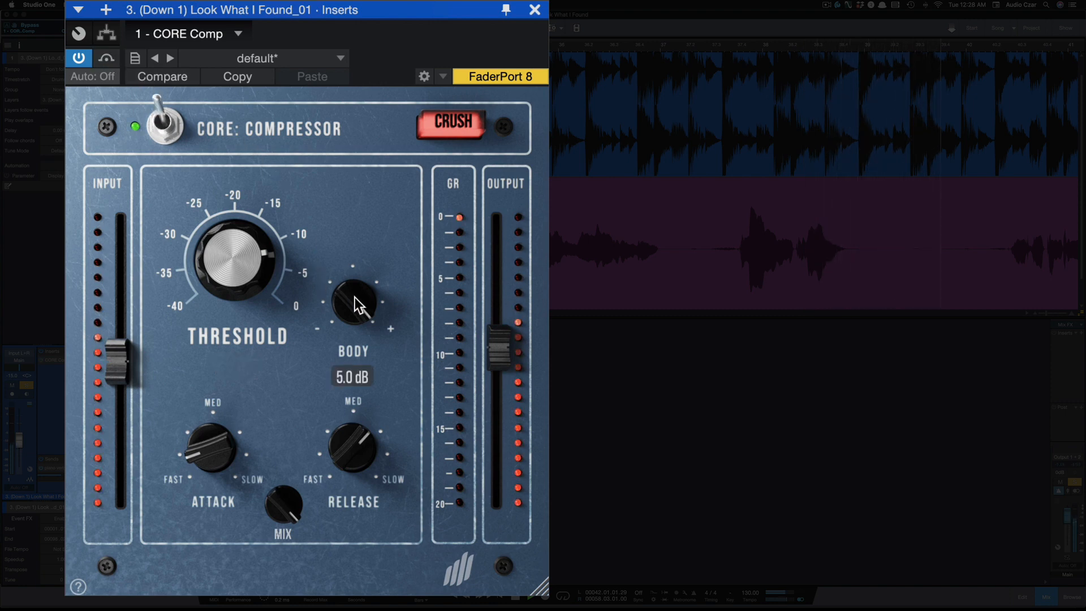
pyautogui.moveTo(354, 297); pyautogui.dragTo(381, 535)
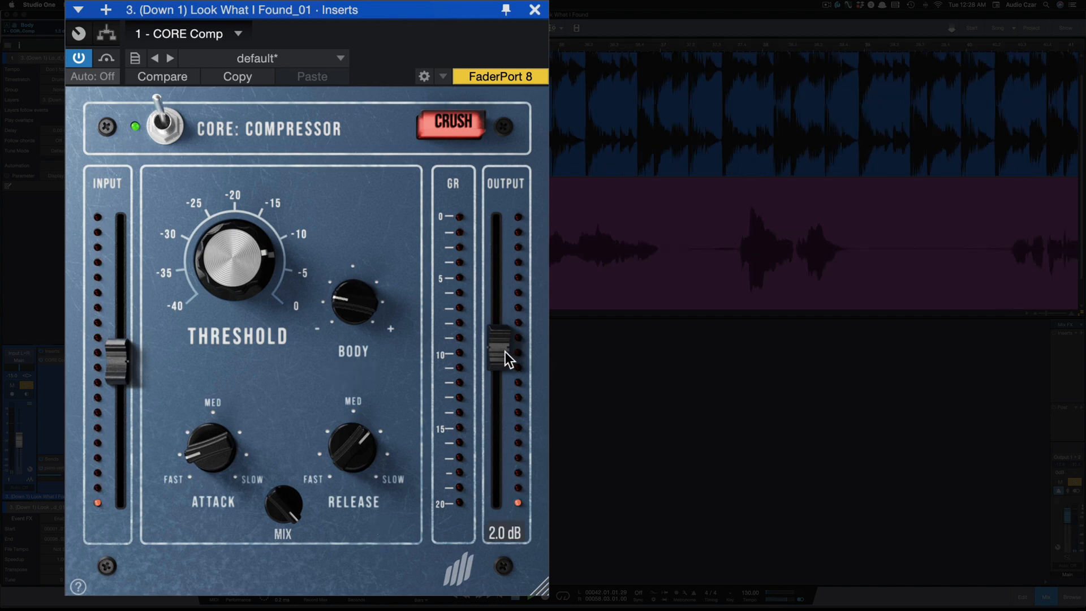
# Step: Raise the compressor's Output to about 6 dB and compare it against the bypassed signal
pyautogui.scroll(-3, 503, 350)
pyautogui.moveTo(501, 349); pyautogui.dragTo(500, 317)
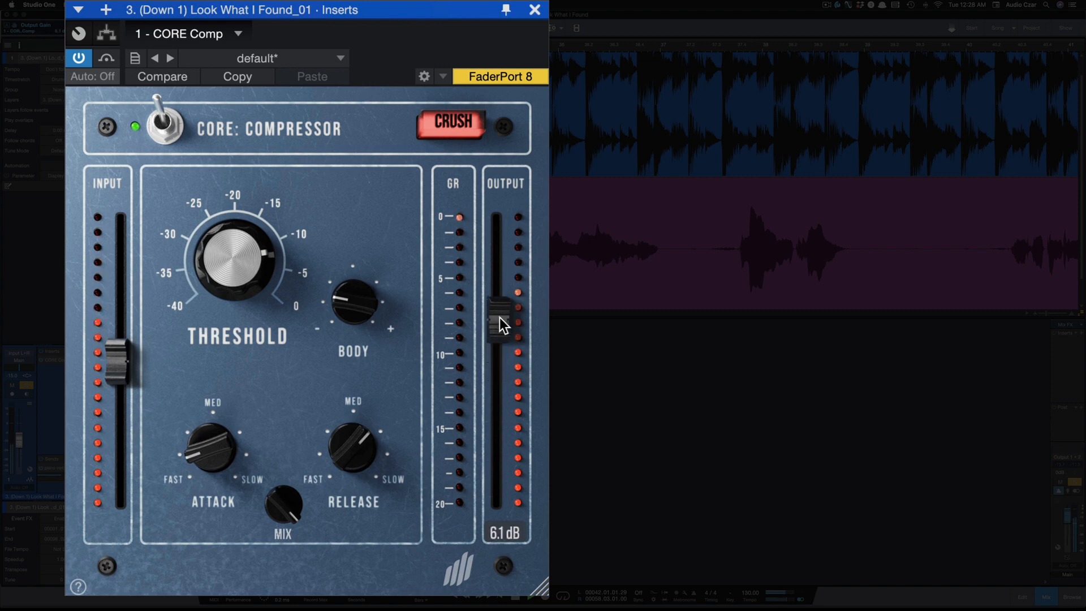
pyautogui.scroll(-1, 500, 318)
pyautogui.scroll(3, 500, 317)
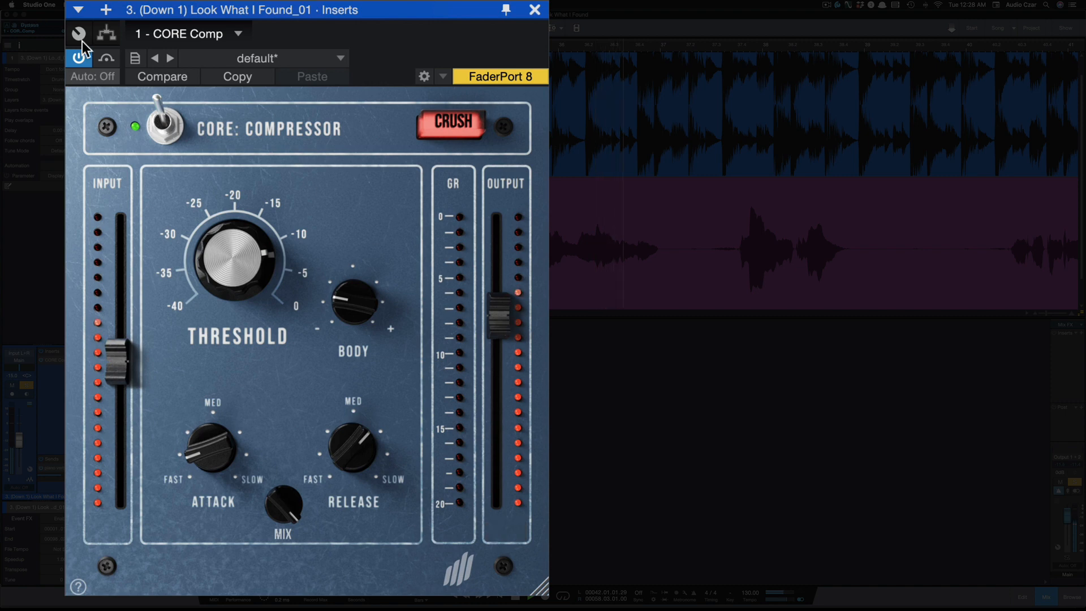
pyautogui.click(105, 58)
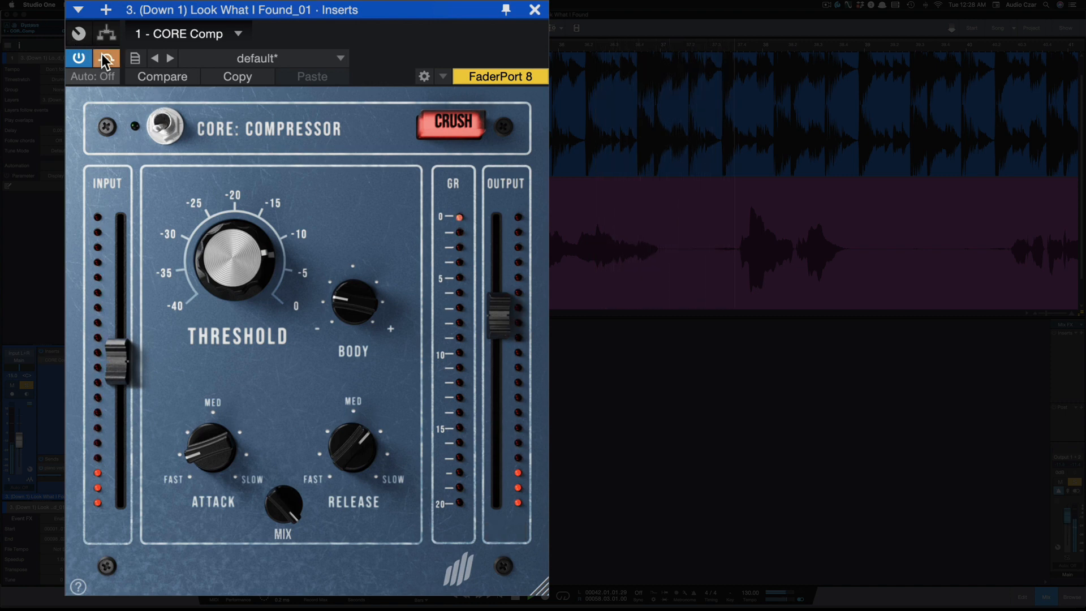
pyautogui.click(106, 59)
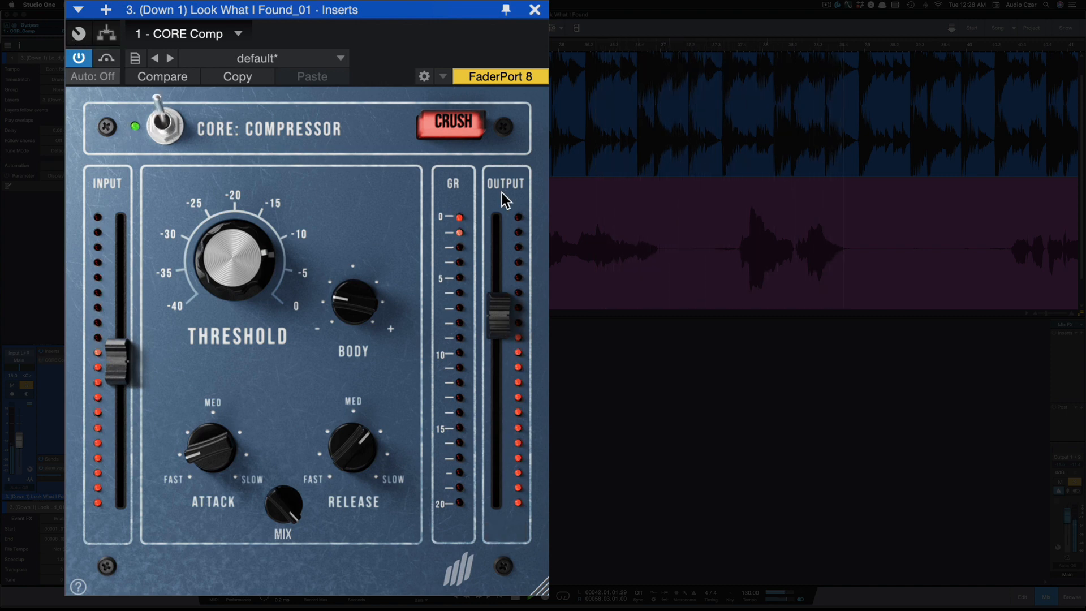
# Step: Lower the compressor's Output fader to the same height as its Input fader
pyautogui.moveTo(498, 318); pyautogui.dragTo(503, 355)
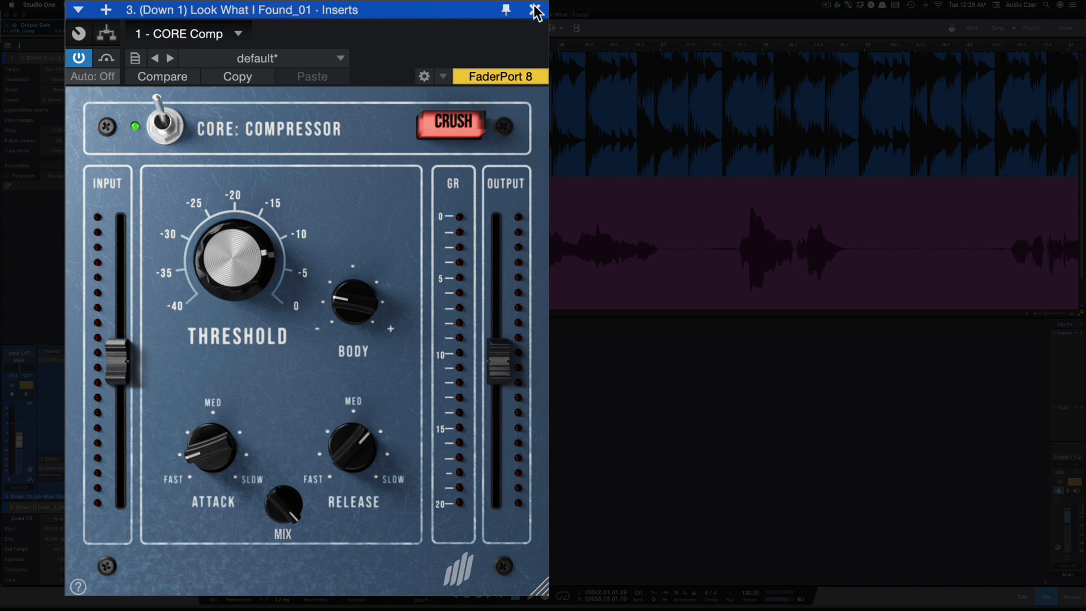
# Step: Unsolo track 3 and bring up the CORE Comp insert on the Lead full take_02 channel
pyautogui.scroll(1, 814, 181)
pyautogui.hscroll(-1, 814, 181)
pyautogui.click(27, 385)
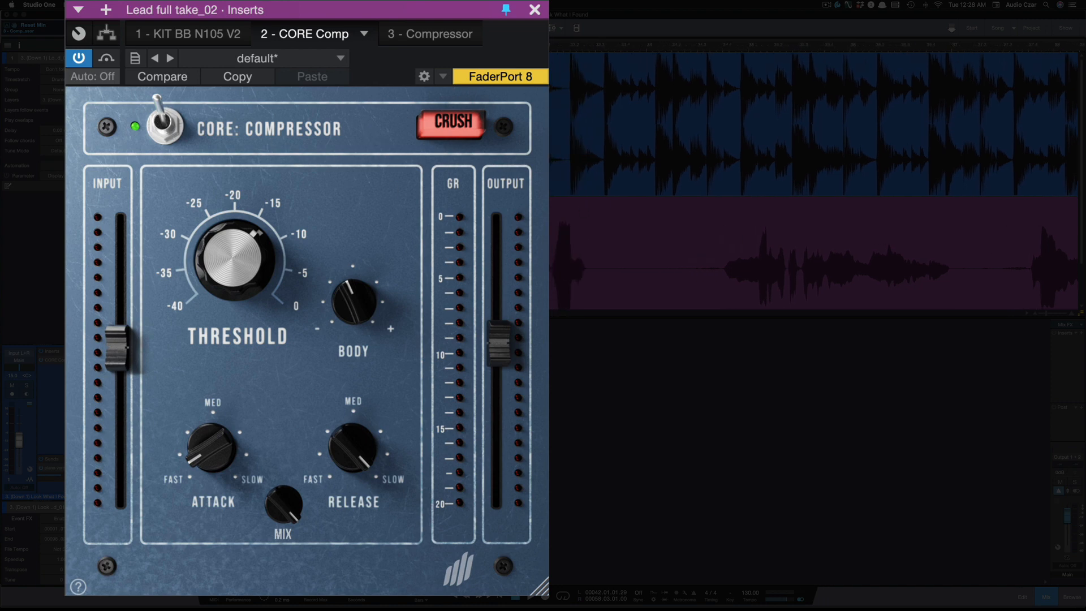
# Step: Bypass CORE Comp, play Lead full take_02 from an earlier section, and re-enable the compressor
pyautogui.click(103, 59)
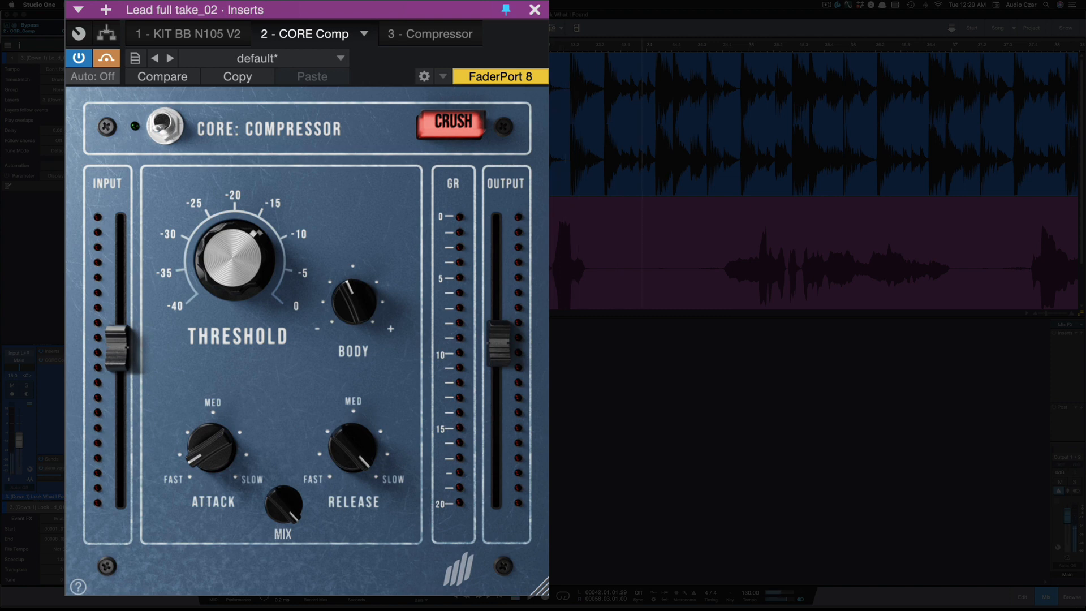
pyautogui.scroll(-2, 669, 160)
pyautogui.hscroll(-10, 670, 160)
pyautogui.press('space')
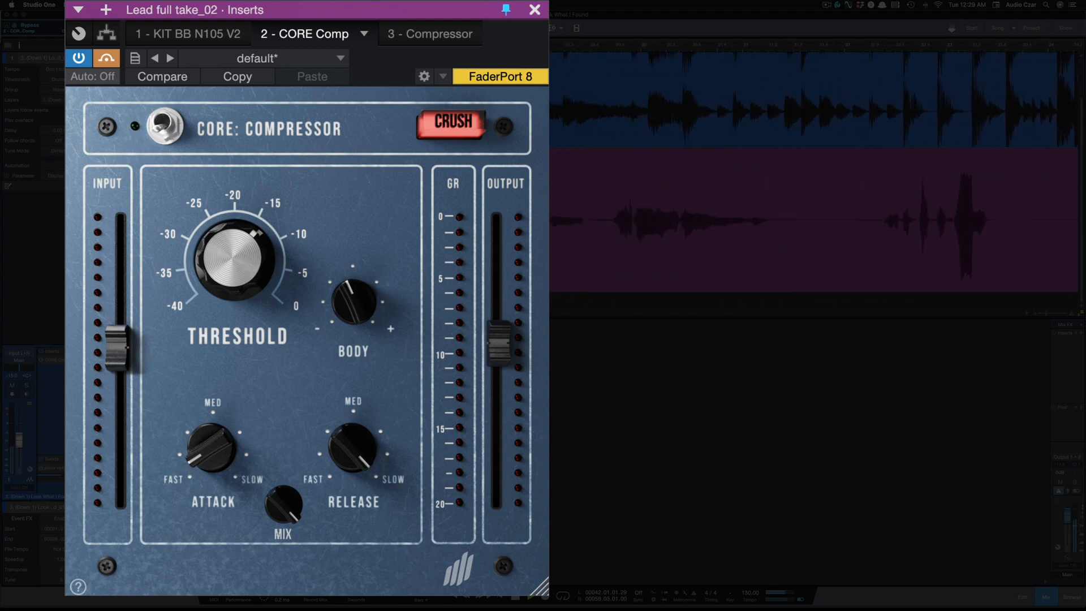
pyautogui.hscroll(-5, 815, 172)
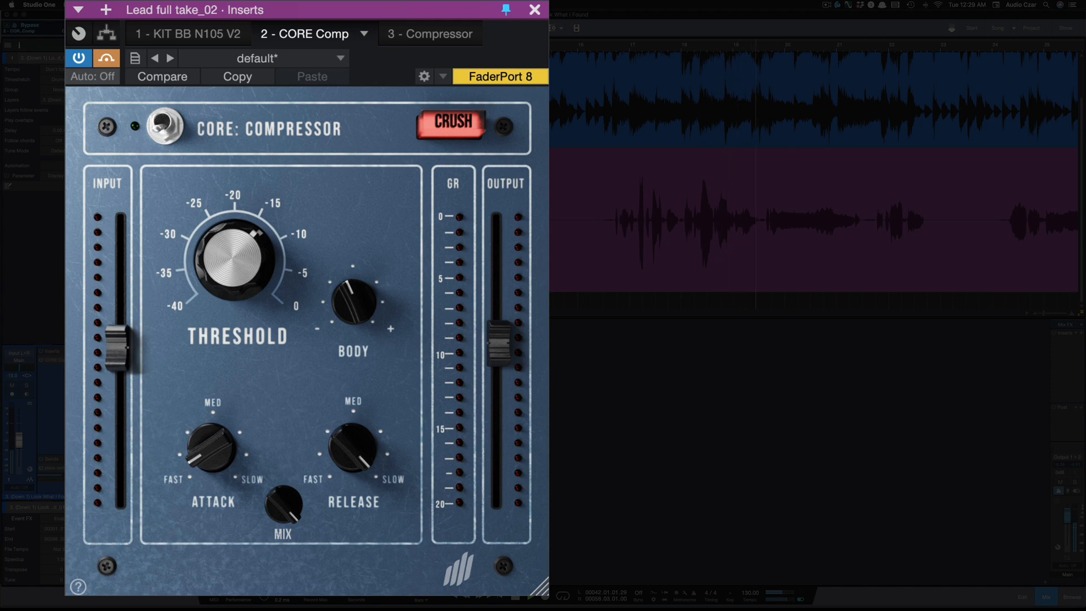
pyautogui.press('w')
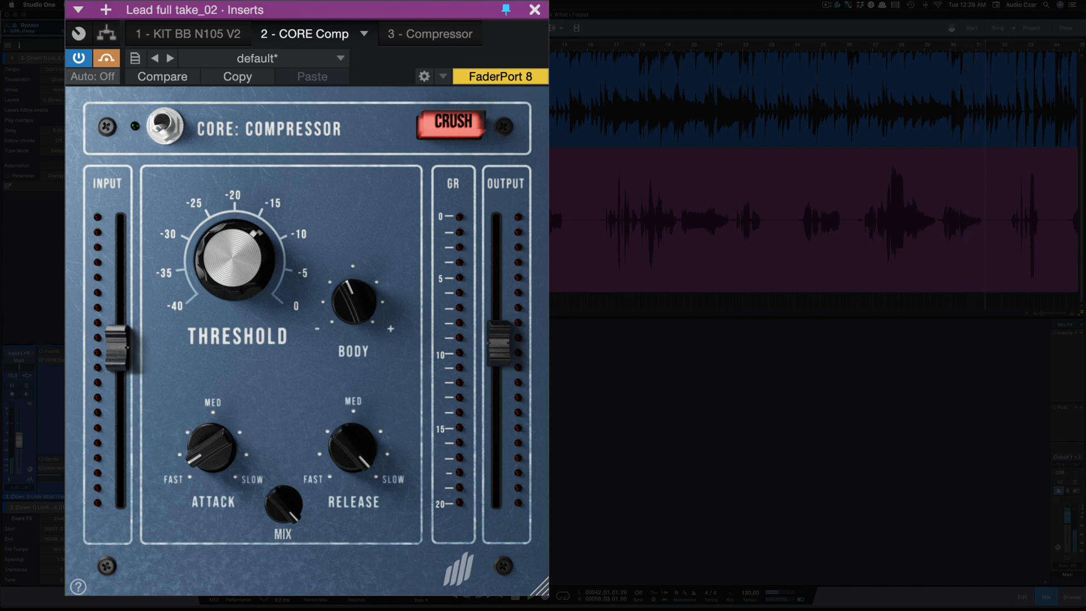
pyautogui.click(110, 58)
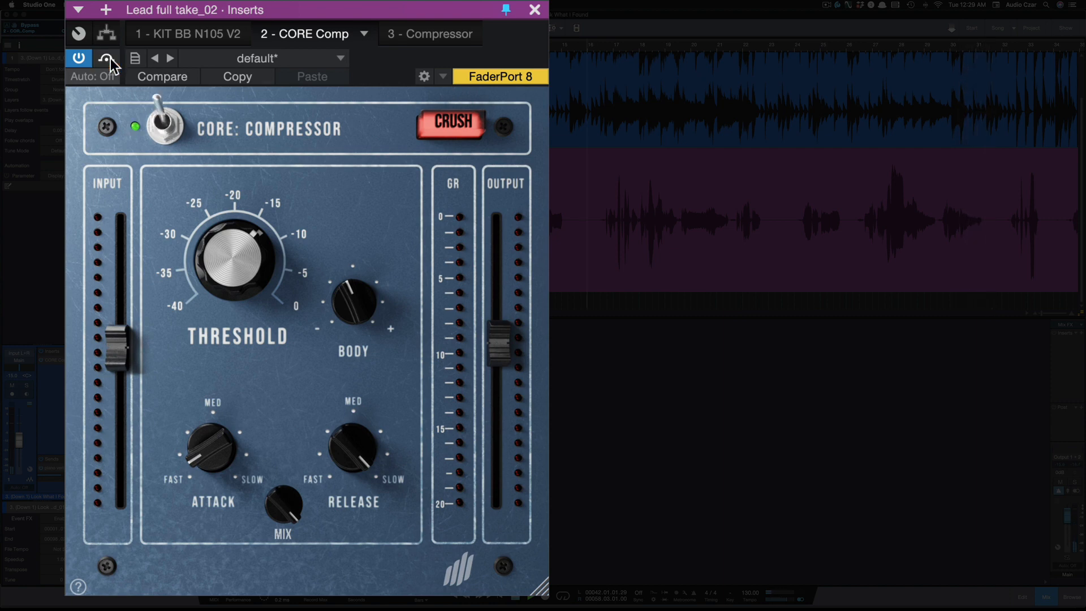
# Step: Check the vocal compressor's Body, Attack and Release values, and set its Output to 3.0 dB
pyautogui.moveTo(362, 312)
pyautogui.moveTo(200, 454)
pyautogui.moveTo(348, 453)
pyautogui.moveTo(501, 335)
pyautogui.moveTo(500, 335); pyautogui.dragTo(501, 334)
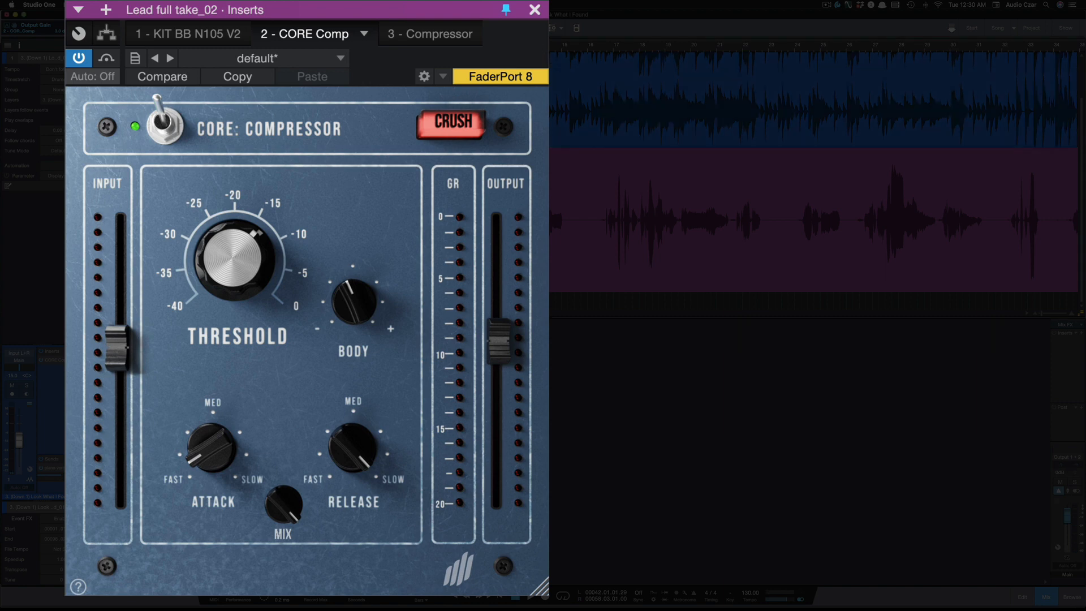
# Step: Move the plug-in window aside, raise the vocal compressor's Output during playback, and stop the transport
pyautogui.moveTo(380, 11); pyautogui.dragTo(312, 20)
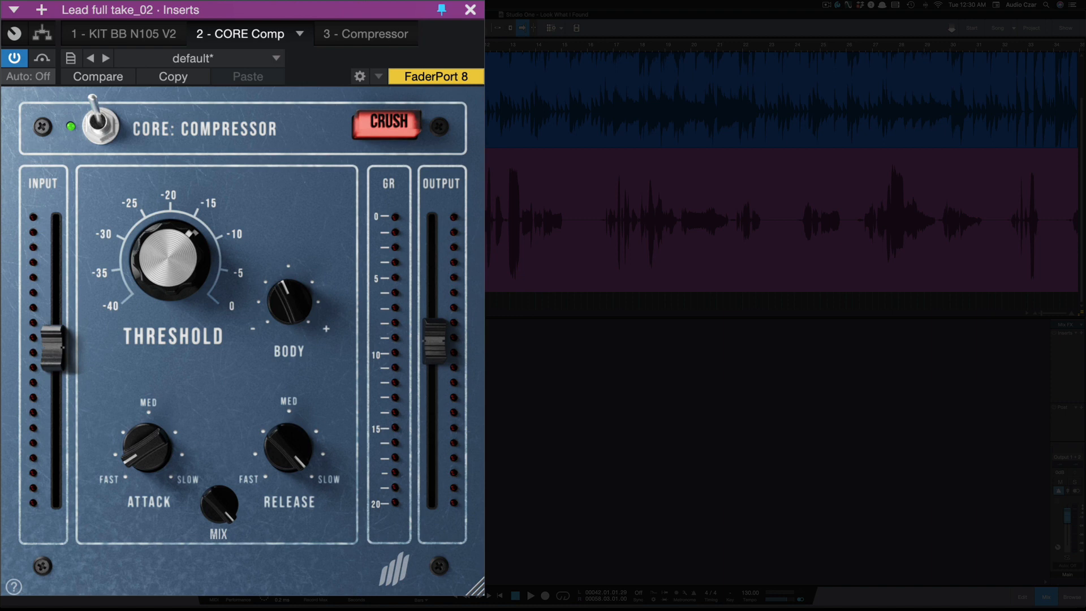
pyautogui.moveTo(432, 341)
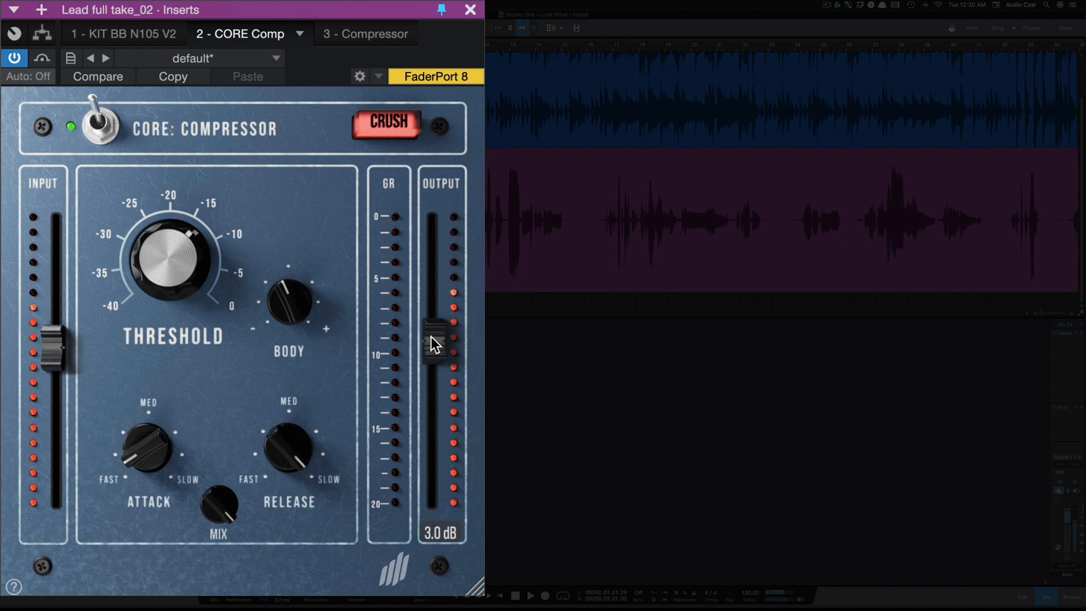
pyautogui.moveTo(431, 338); pyautogui.dragTo(436, 317)
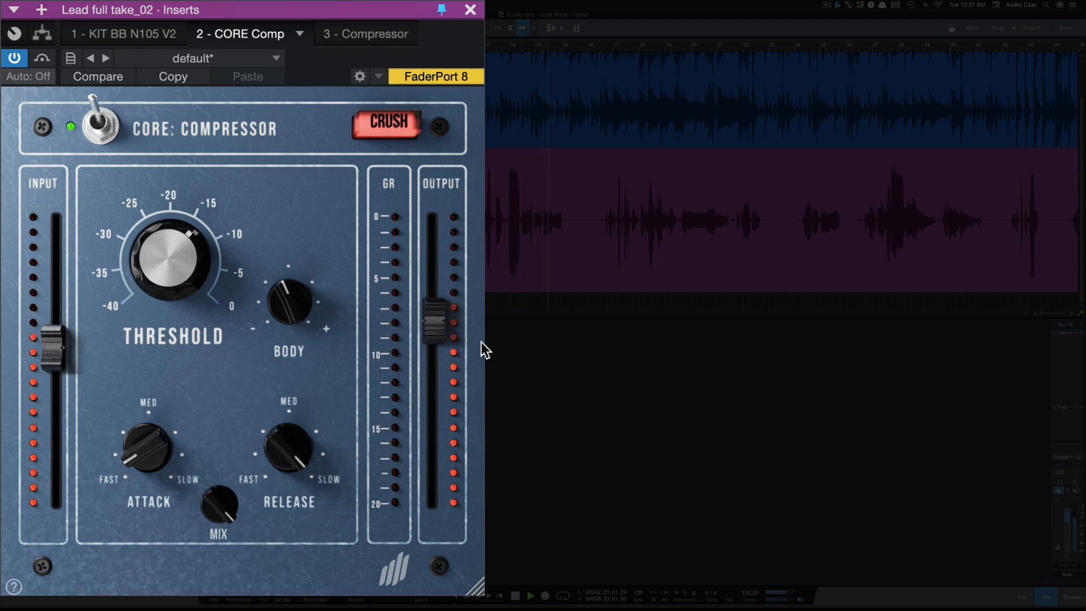
pyautogui.press('space')
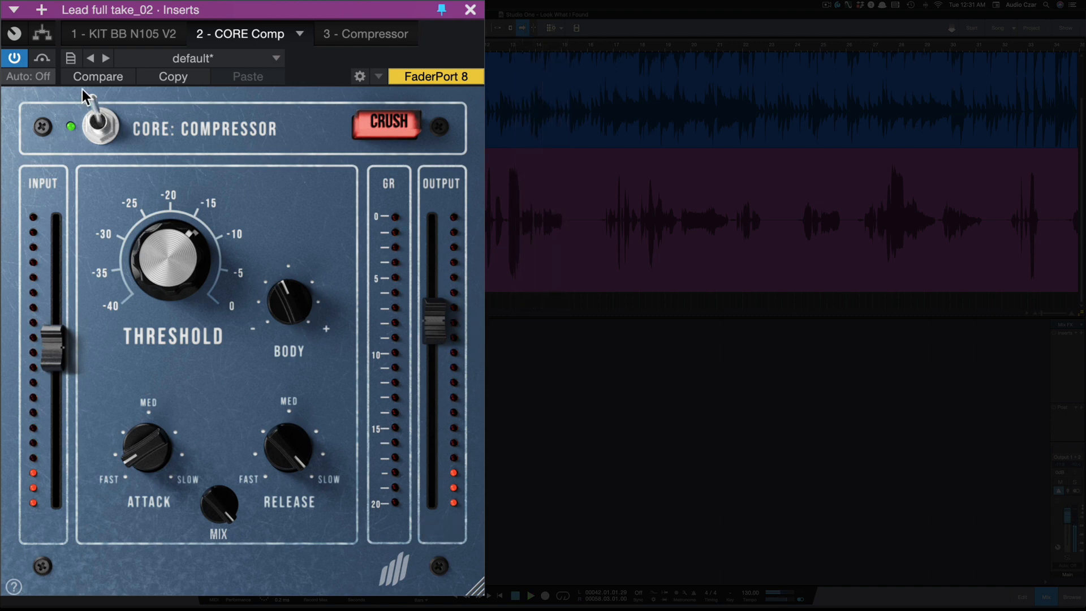
# Step: Bypass CORE Comp, show the Compressor insert in slot 3, and move its window lower to reveal its controls
pyautogui.click(42, 58)
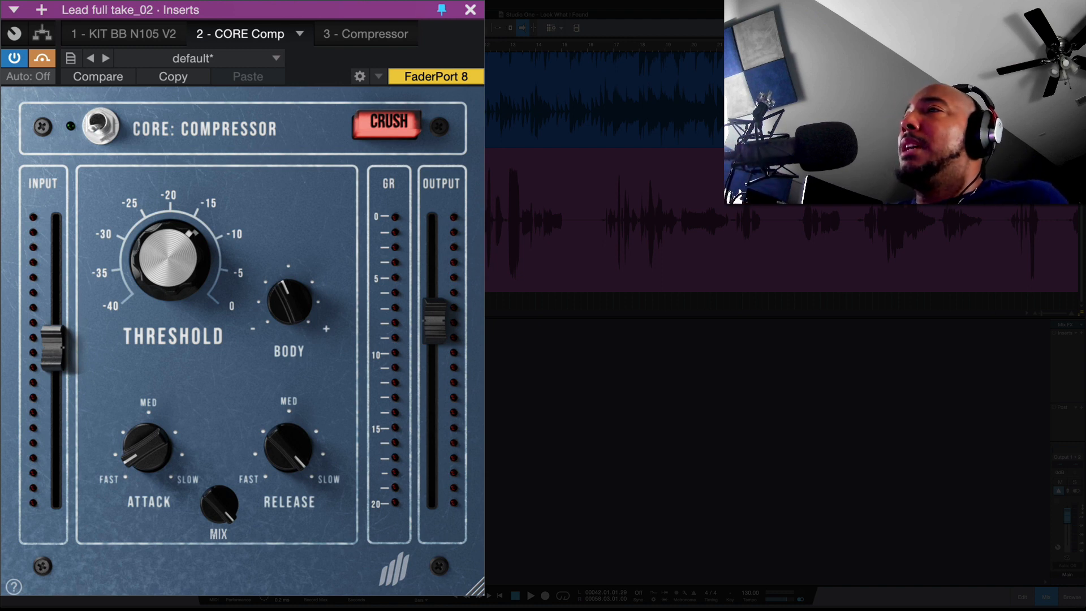
pyautogui.press('e')
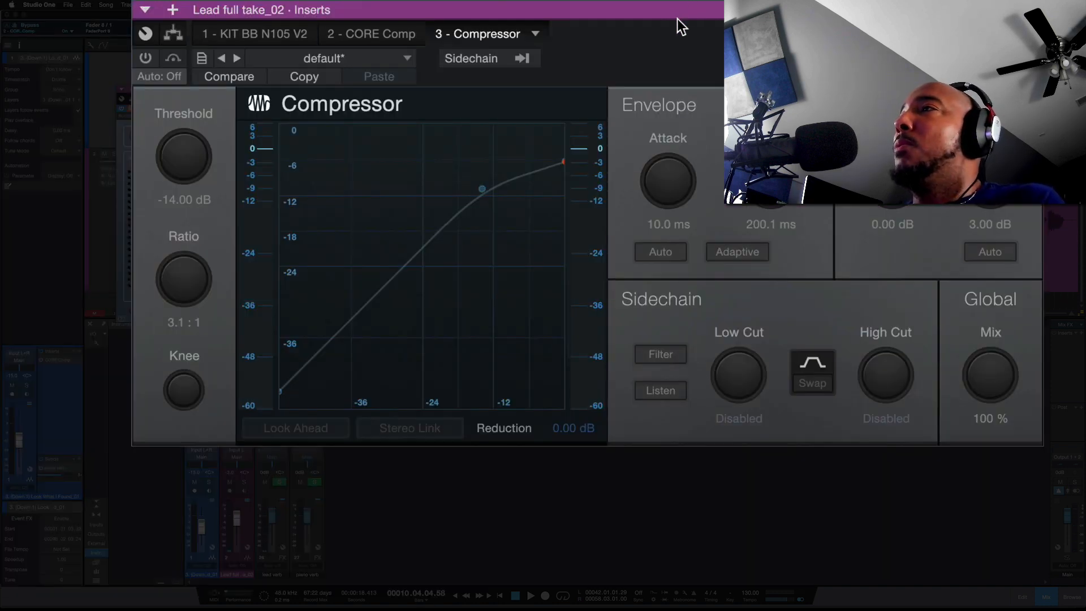
pyautogui.moveTo(679, 10); pyautogui.dragTo(617, 171)
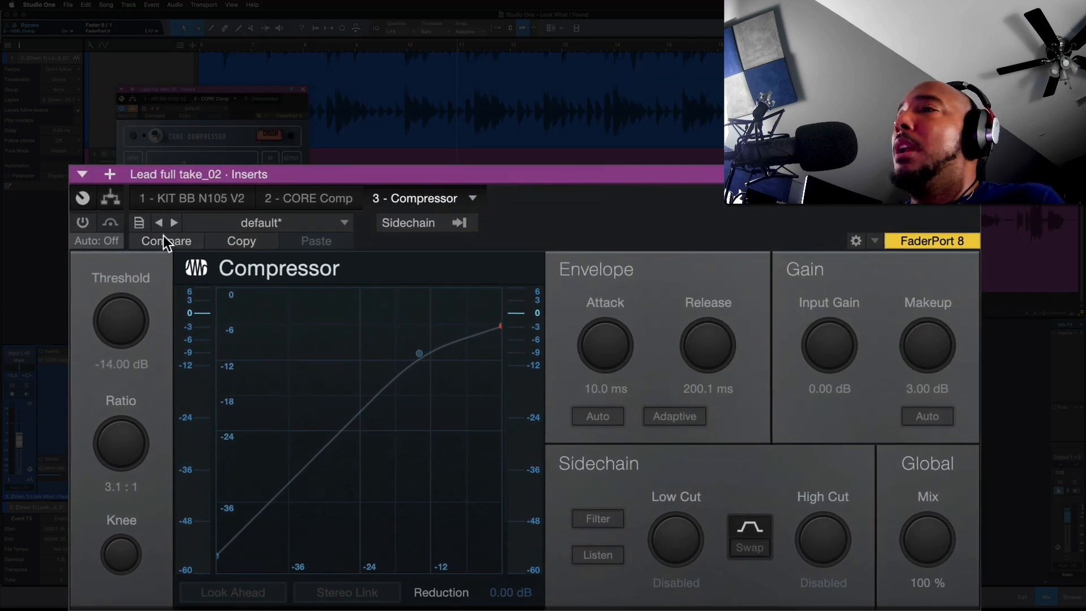
# Step: Activate the stock Compressor on the lead vocal, lower CORE Comp's Output fader slightly, and stop playback
pyautogui.click(83, 222)
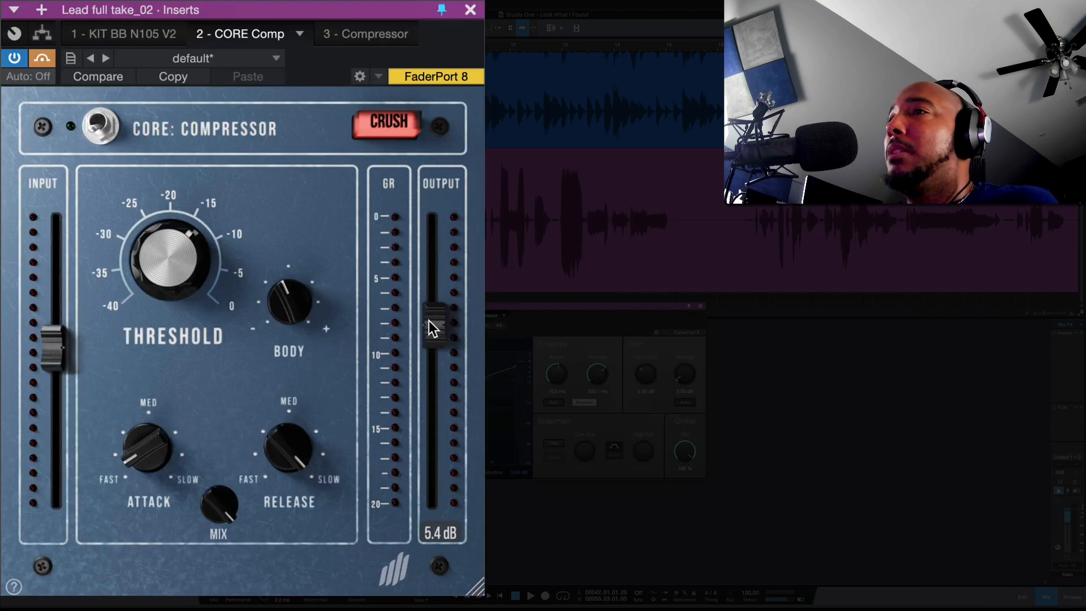
pyautogui.moveTo(428, 321); pyautogui.dragTo(430, 335)
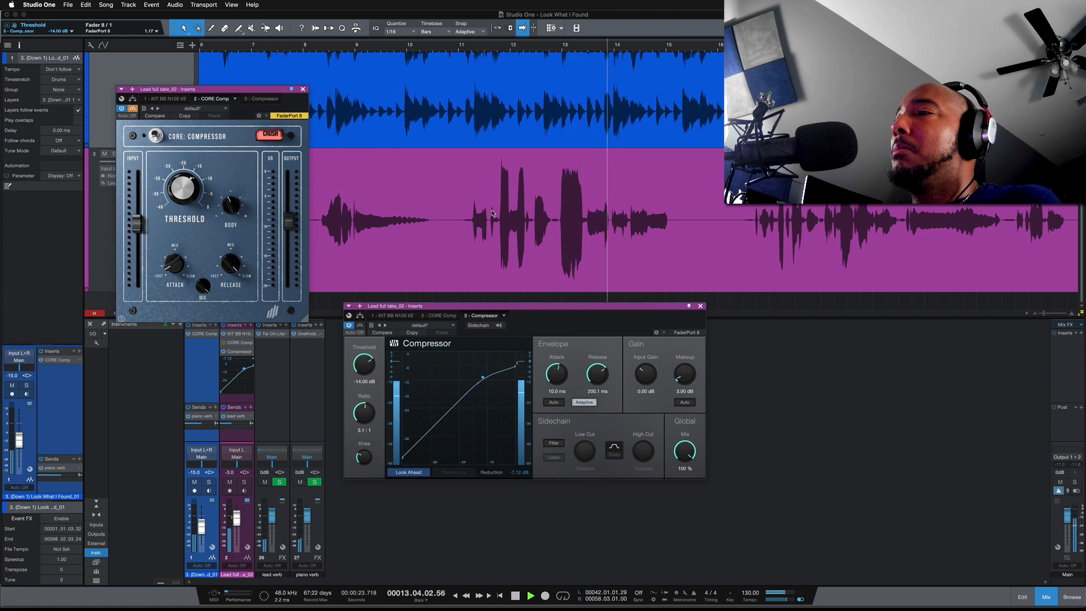
pyautogui.press('space')
# Step: Turn off the stock Compressor, take CORE Comp out of bypass, and play the vocal section again before stopping
pyautogui.click(348, 325)
pyautogui.click(135, 108)
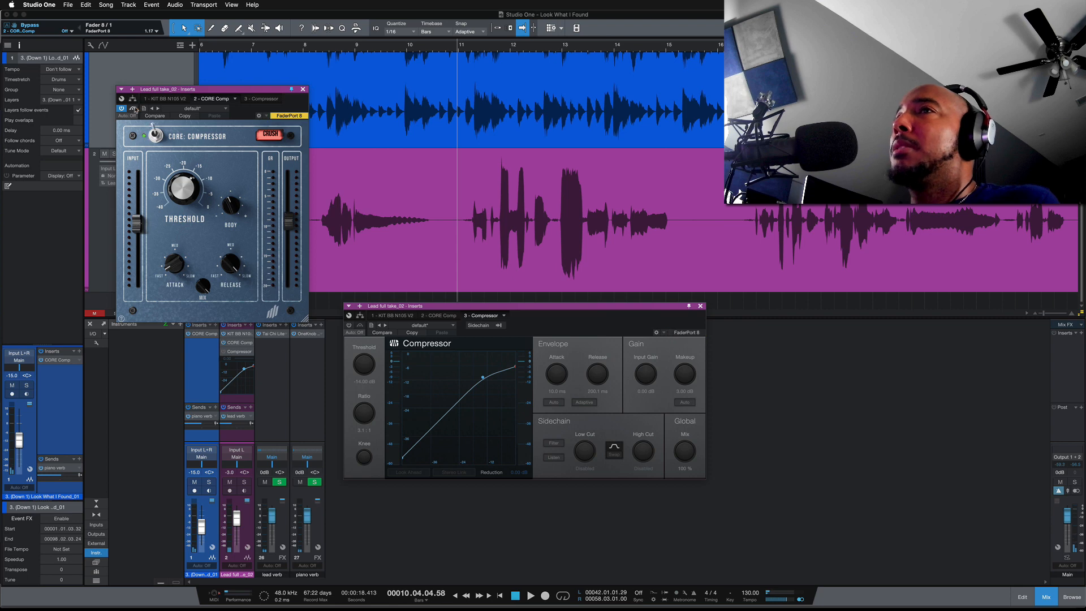
pyautogui.press('space')
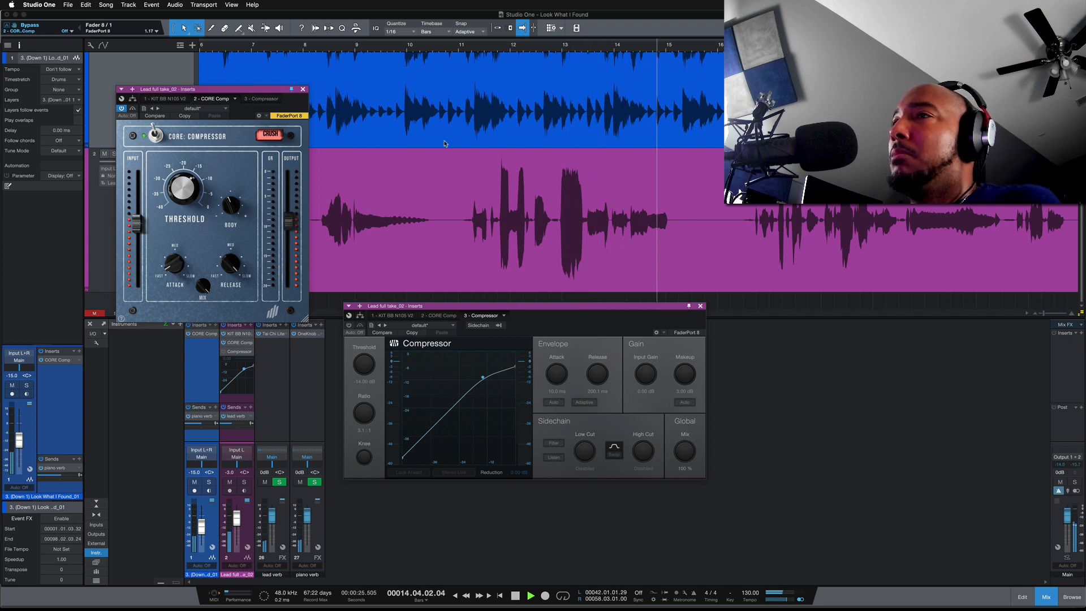
pyautogui.press('space')
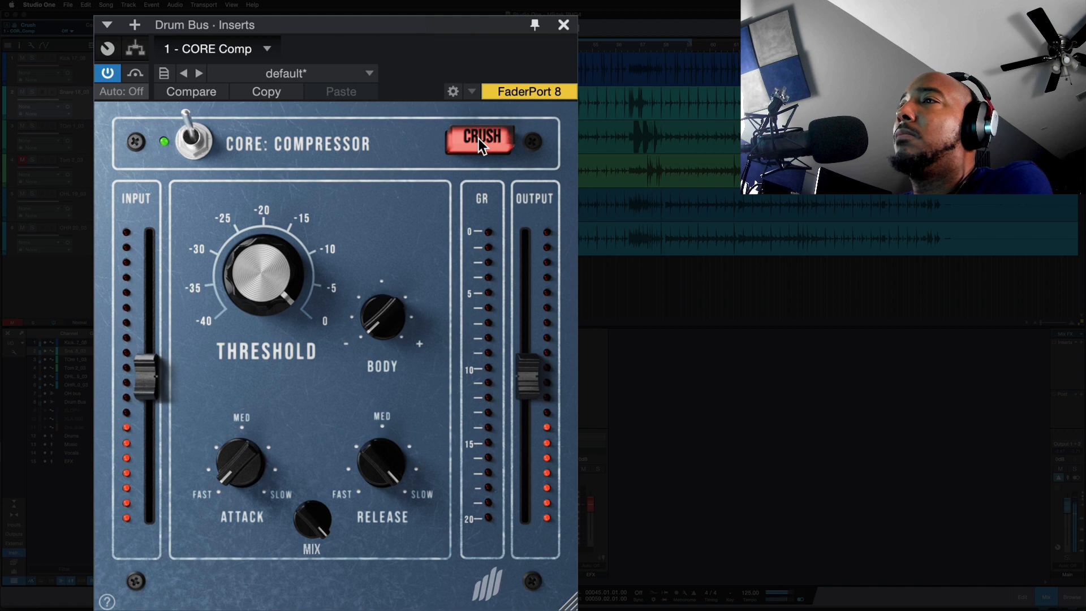
# Step: Engage Crush on the Drum Bus compressor with a lower Threshold and higher Output, and check its Attack, Body and Mix values
pyautogui.click(478, 138)
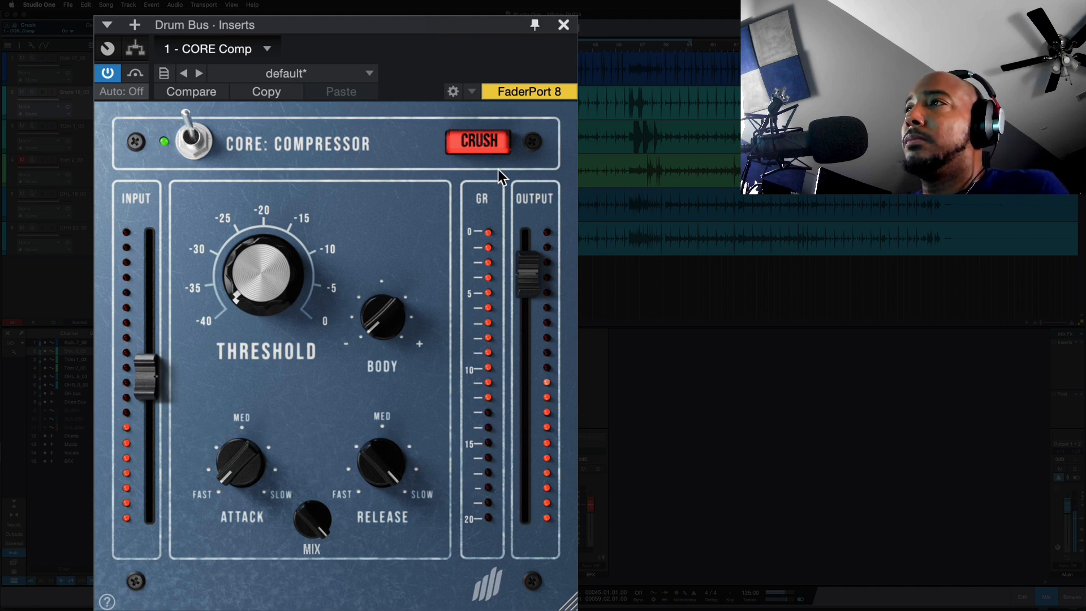
pyautogui.moveTo(236, 456)
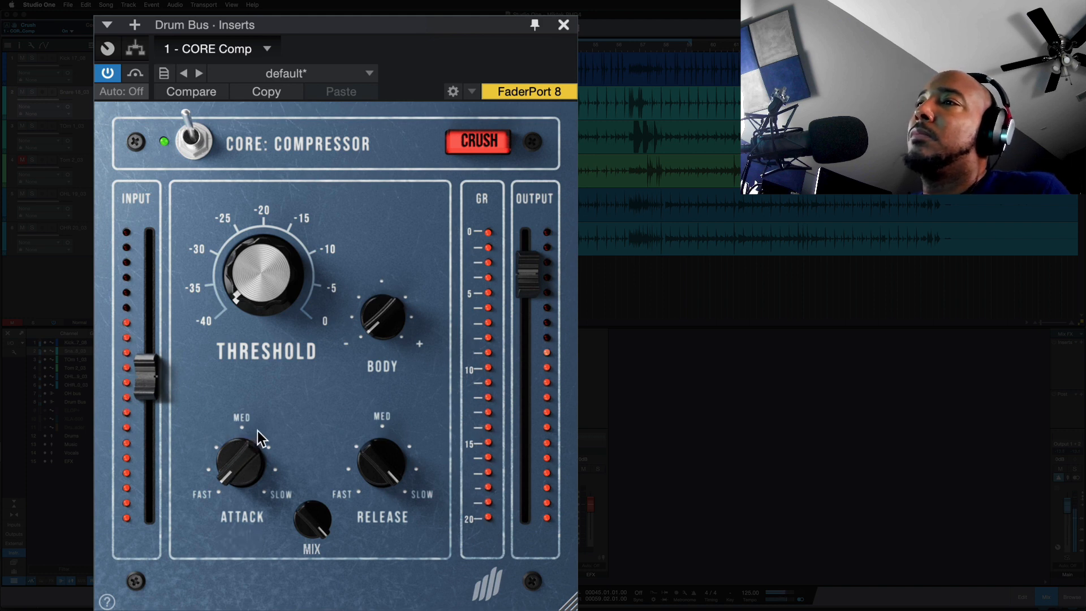
pyautogui.moveTo(383, 318)
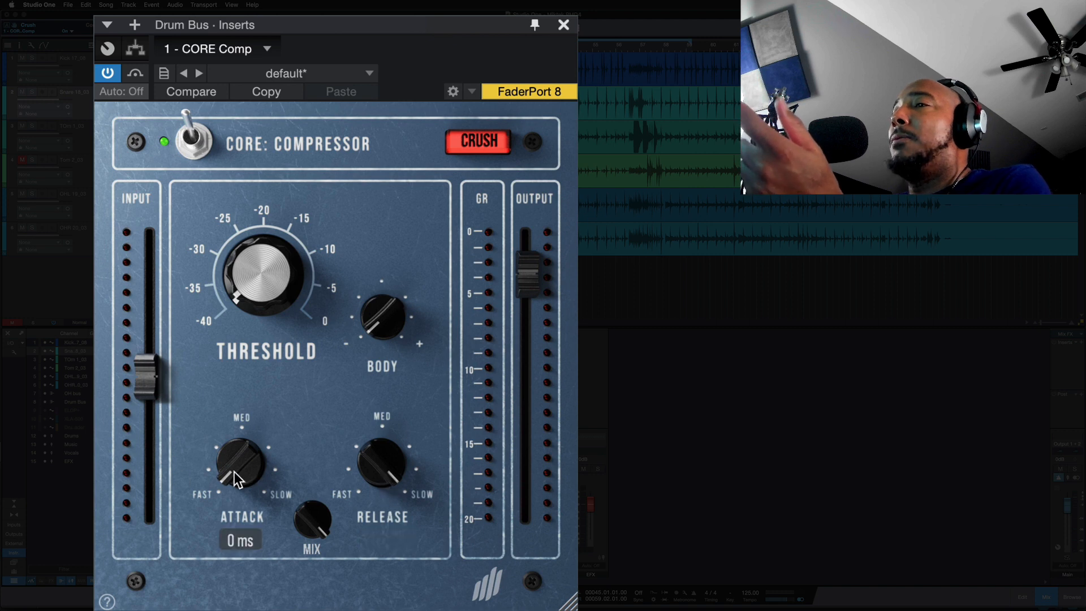
pyautogui.moveTo(394, 344)
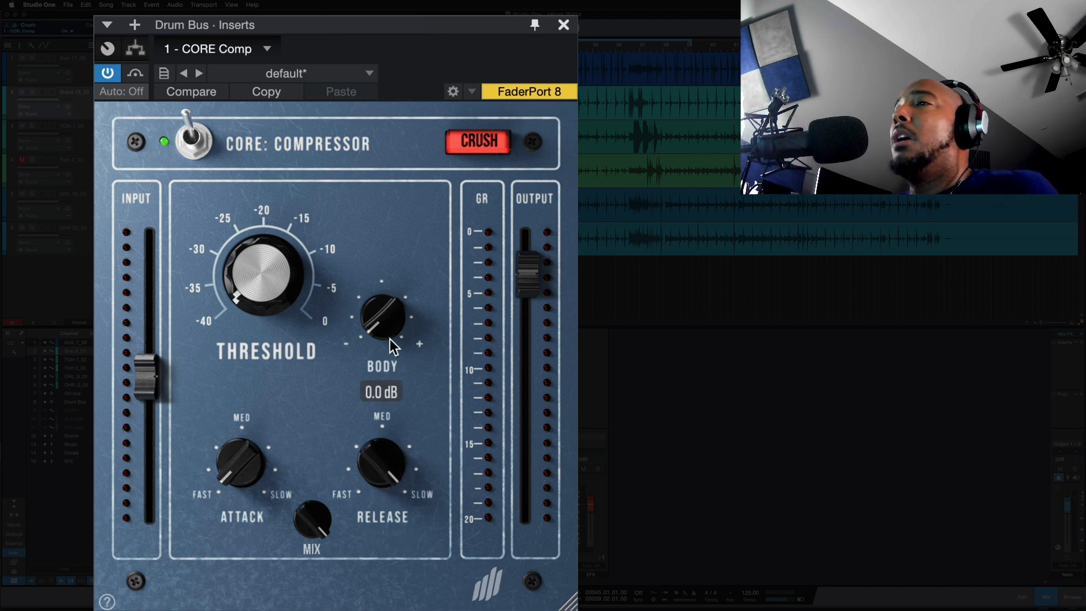
pyautogui.moveTo(252, 263)
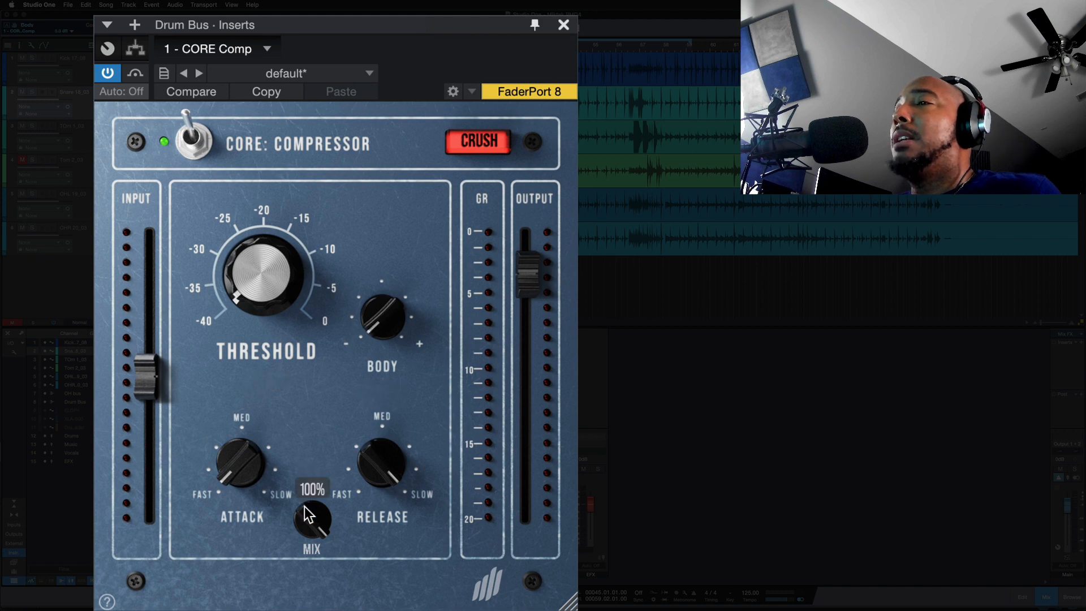
pyautogui.moveTo(144, 378); pyautogui.dragTo(144, 379)
pyautogui.moveTo(522, 272)
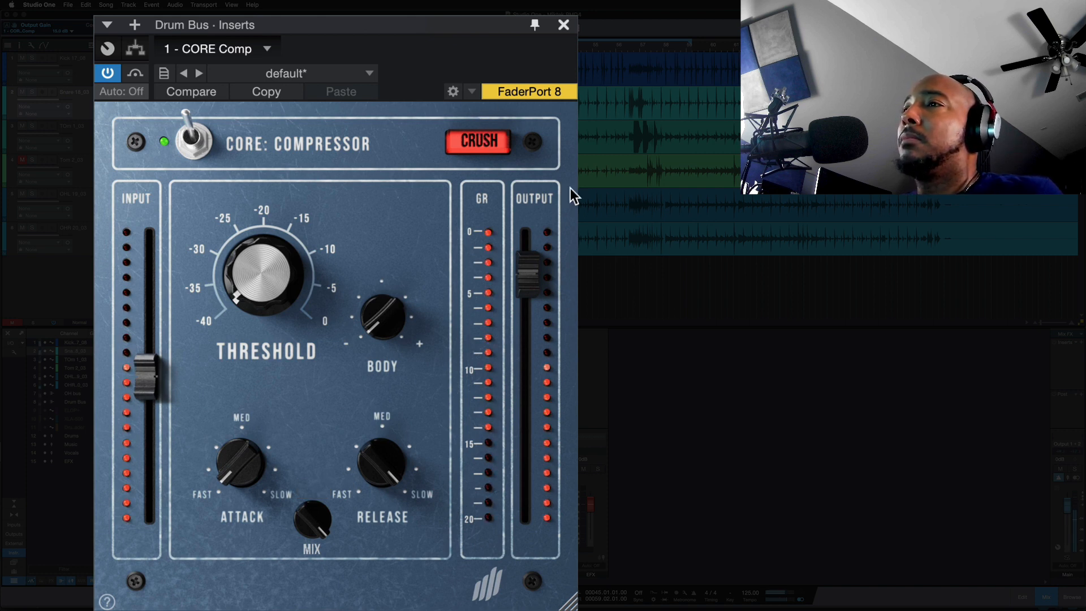
# Step: Raise the Drum Bus compressor's Body to around the middle and reduce its Mix to about halfway during playback
pyautogui.moveTo(382, 318); pyautogui.dragTo(365, 195)
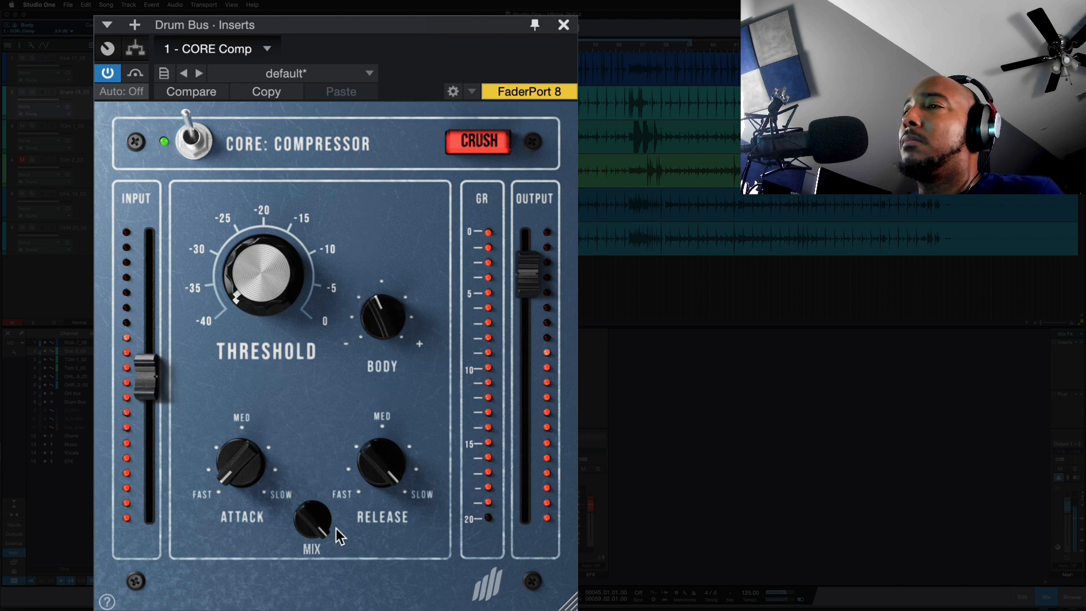
pyautogui.moveTo(336, 532); pyautogui.dragTo(312, 608)
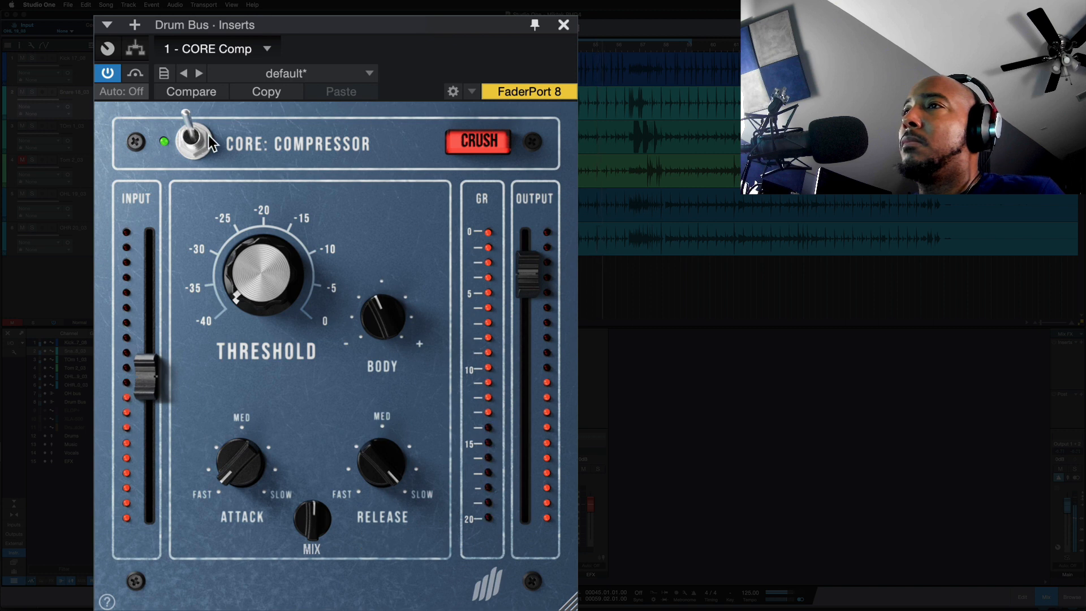
# Step: Compare the drums with CORE Comp bypassed and active, leave it bypassed, and shift its window slightly
pyautogui.click(140, 71)
pyautogui.click(140, 71)
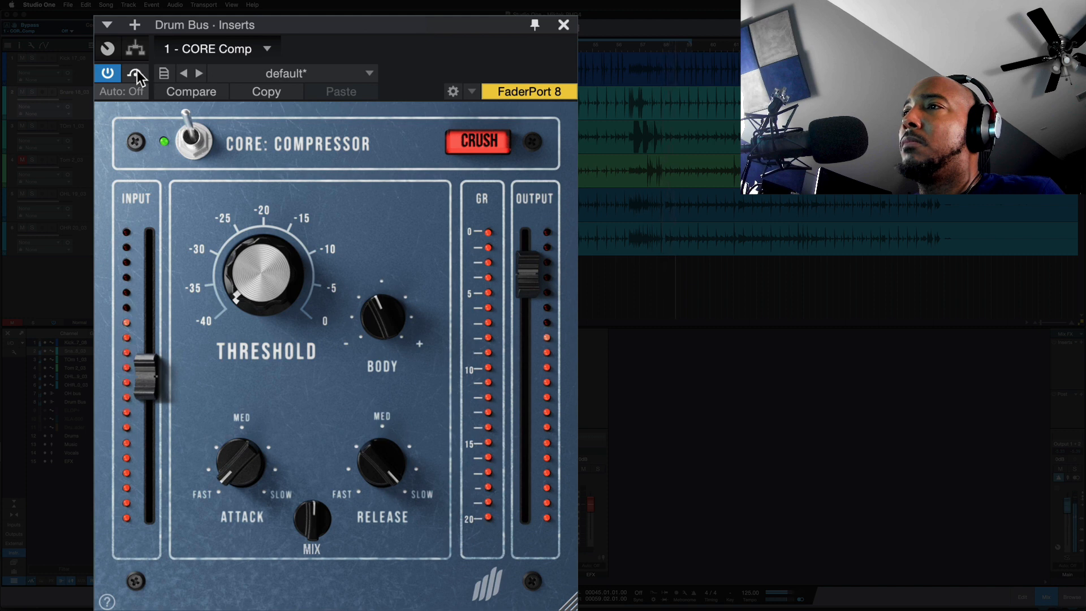
pyautogui.click(137, 70)
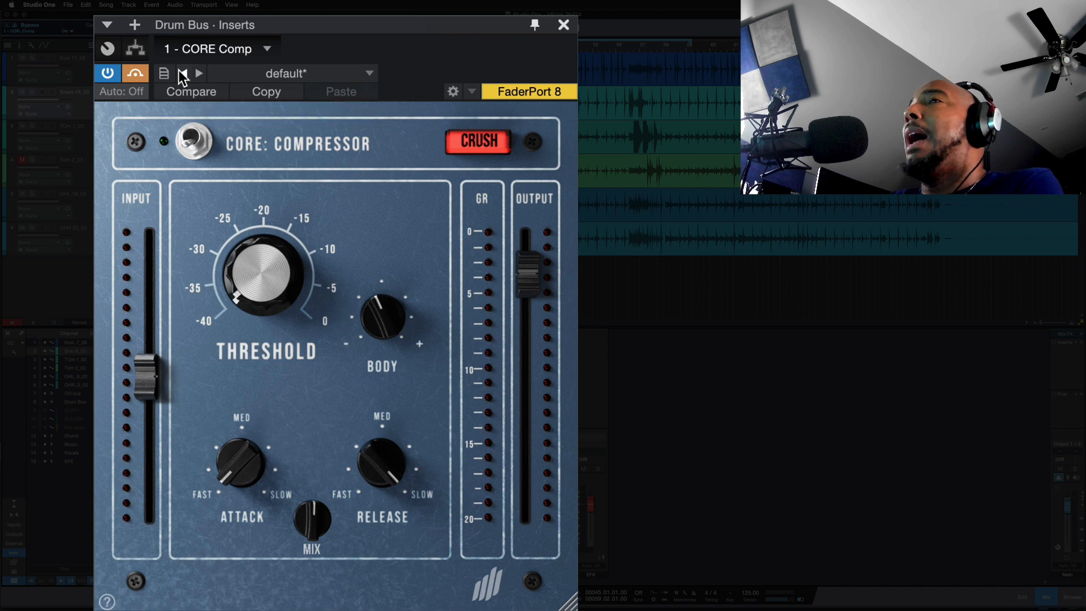
pyautogui.moveTo(252, 26)
pyautogui.mouseDown()
pyautogui.moveTo(172, 29)
pyautogui.moveTo(236, 31)
pyautogui.mouseUp()
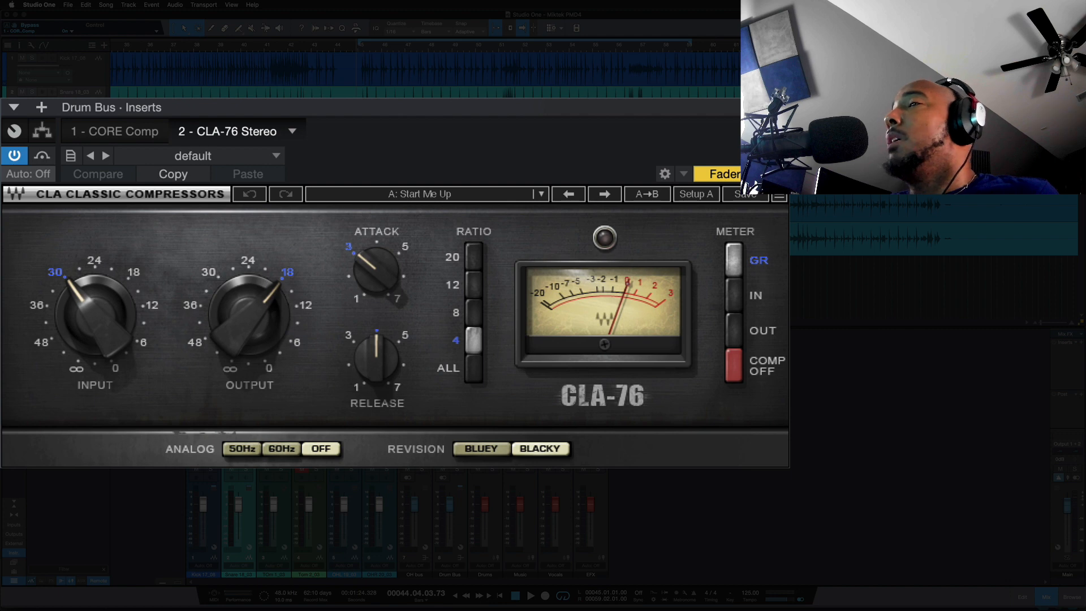
# Step: Set the CLA-76 Ratio on the Drum Bus to ALL, and move its window lower to clear the tracks
pyautogui.click(475, 371)
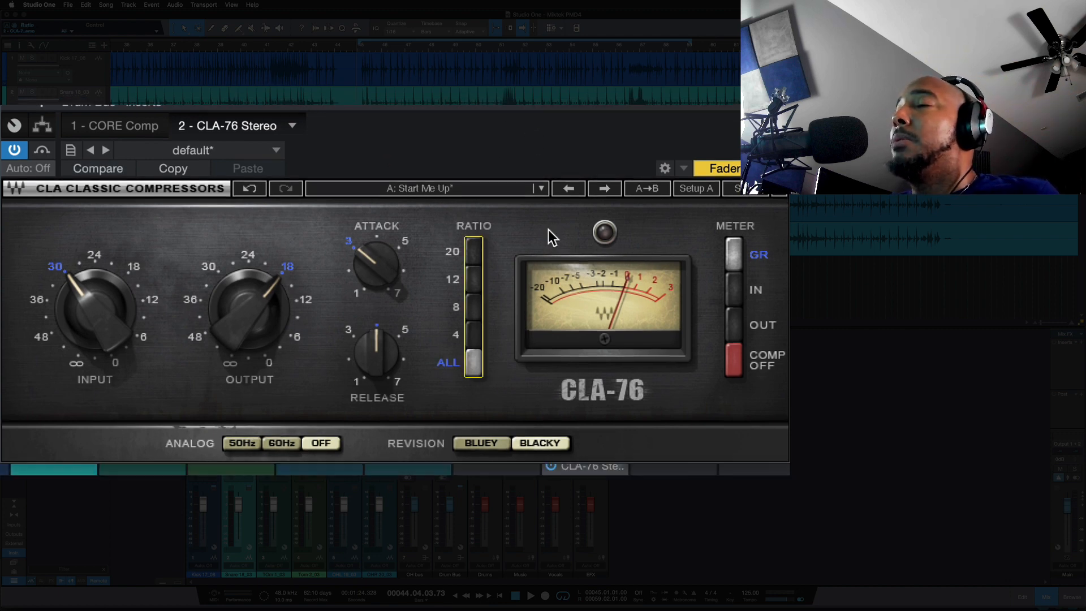
pyautogui.moveTo(524, 108); pyautogui.dragTo(781, 214)
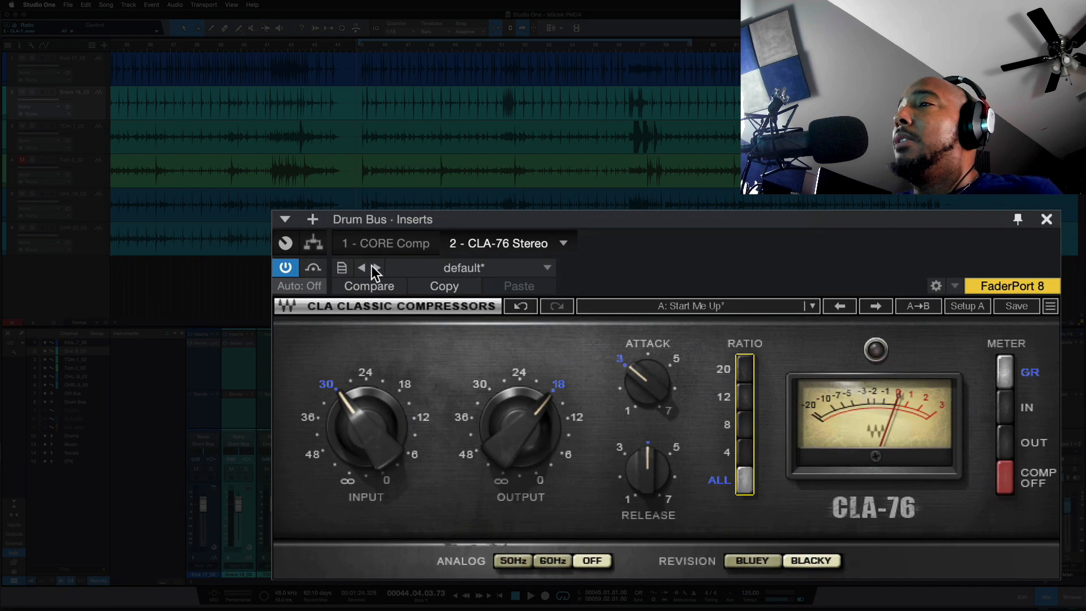
# Step: Show the Drum Bus CORE Comp insert, pin its window aside, and reposition the separate CLA-76 window
pyautogui.click(394, 243)
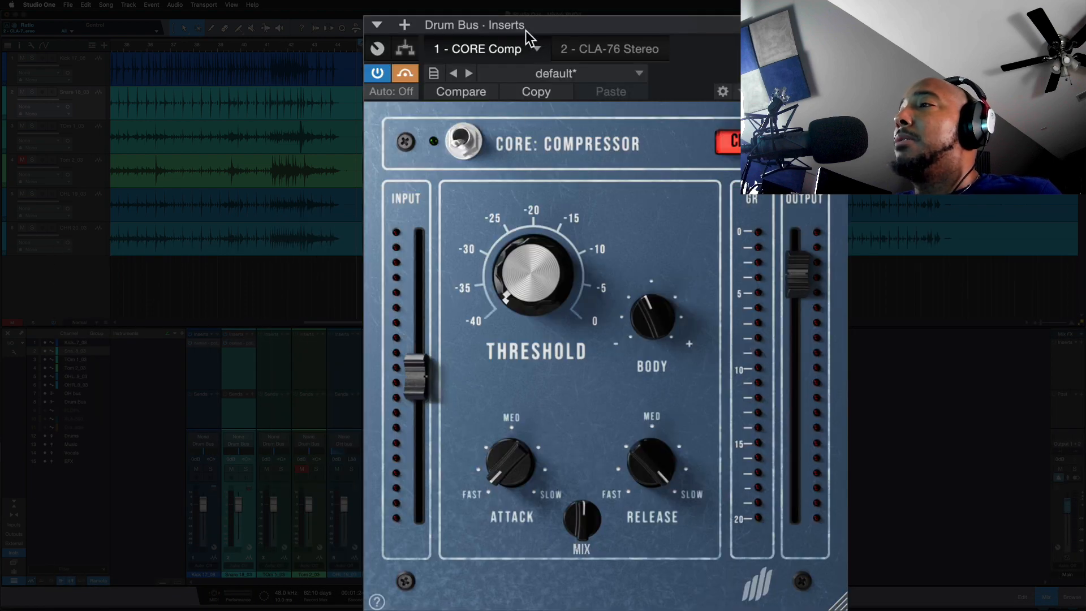
pyautogui.moveTo(525, 30); pyautogui.dragTo(249, 33)
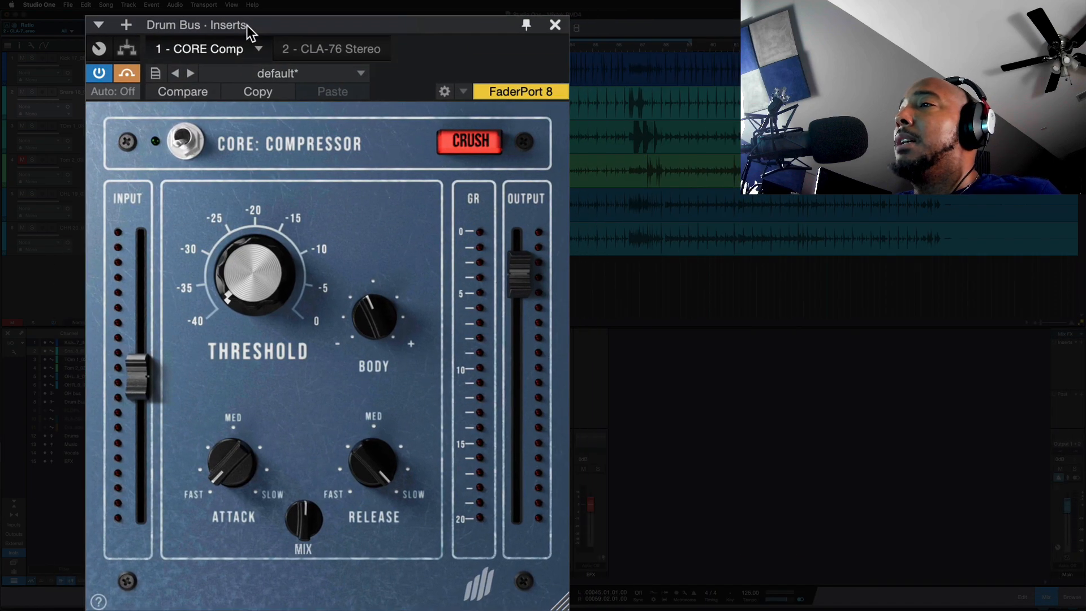
pyautogui.click(526, 25)
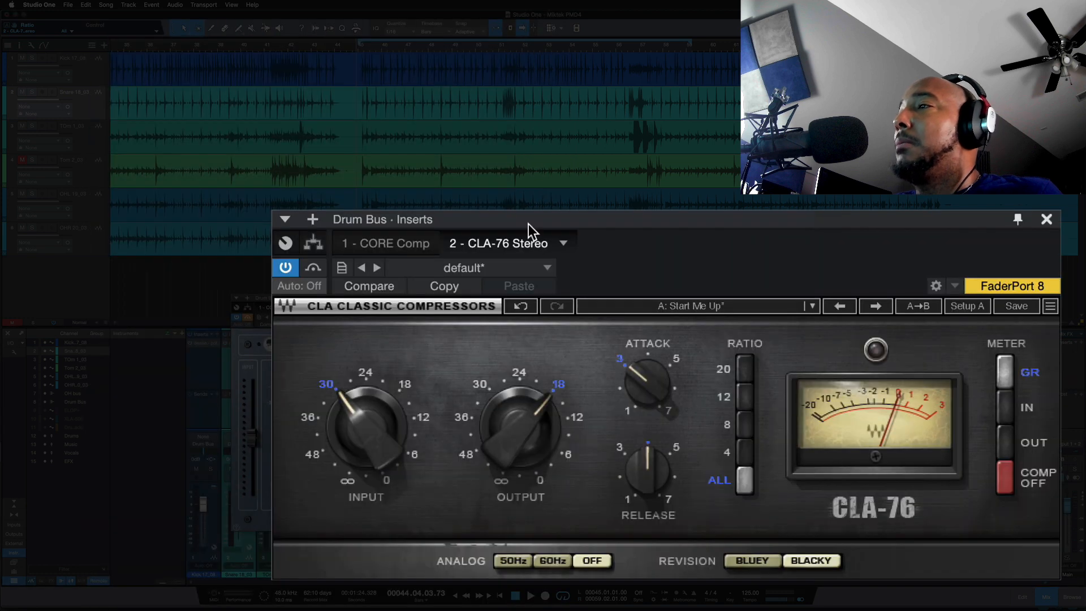
pyautogui.moveTo(528, 224); pyautogui.dragTo(466, 216)
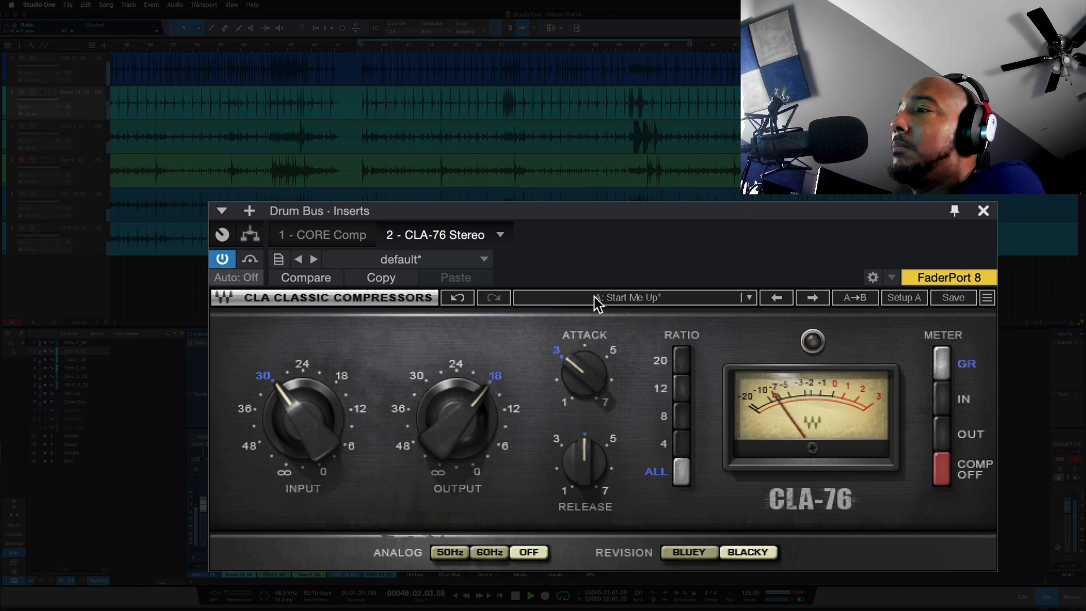
# Step: Set the CLA-76 Attack to 5 and Release to 3 during playback, and close its window after the comparison
pyautogui.click(611, 356)
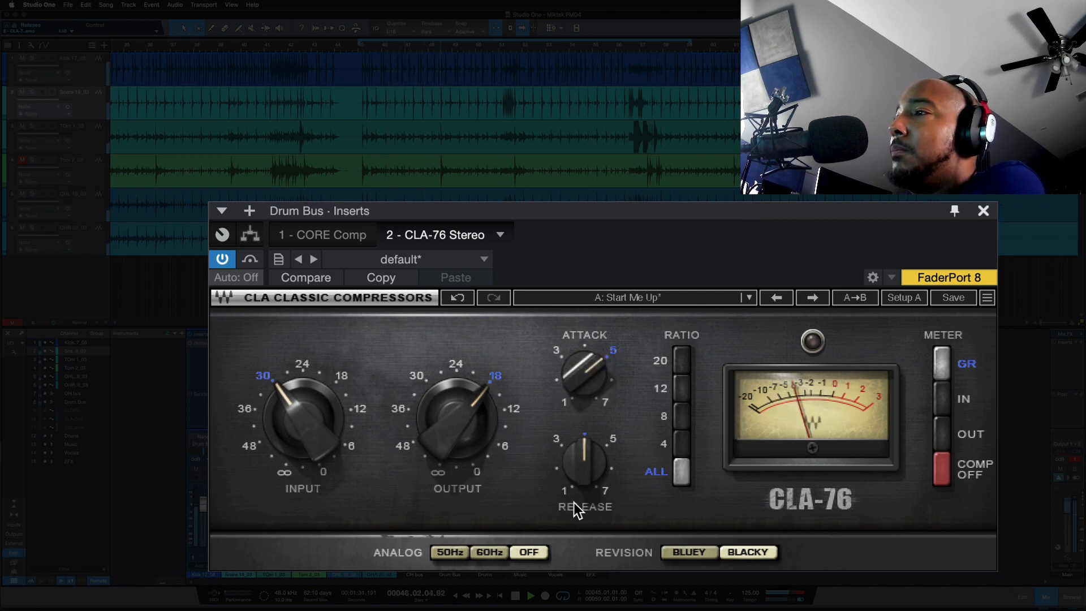
pyautogui.click(559, 451)
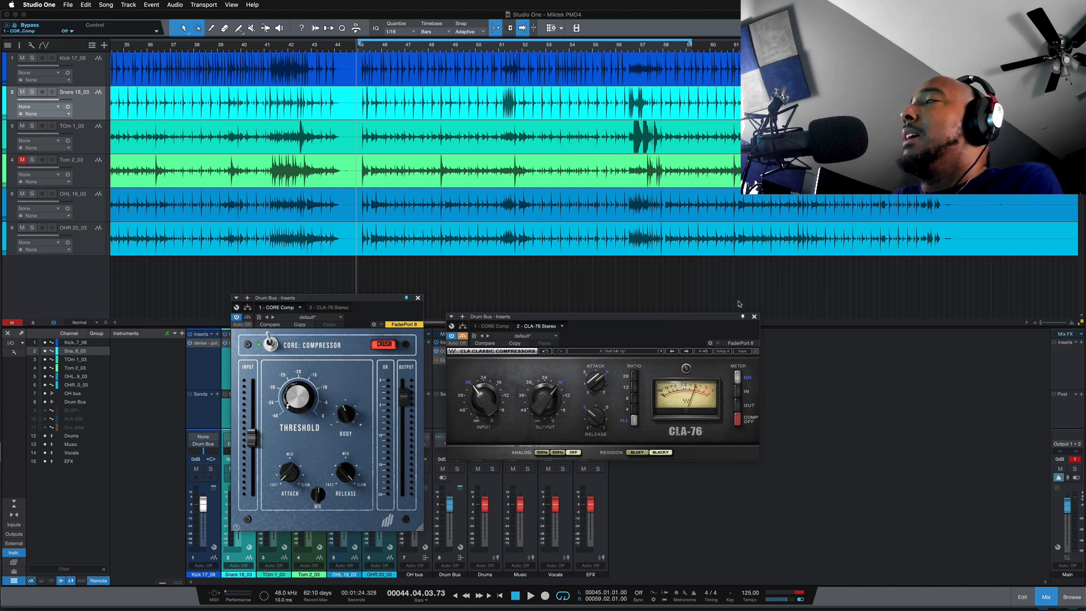
pyautogui.click(754, 318)
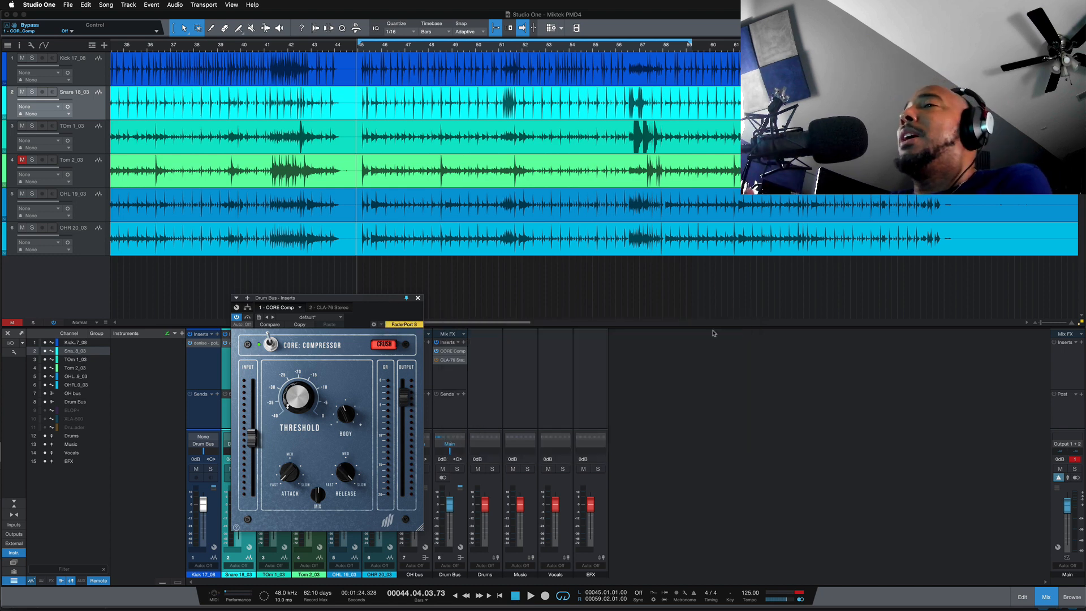